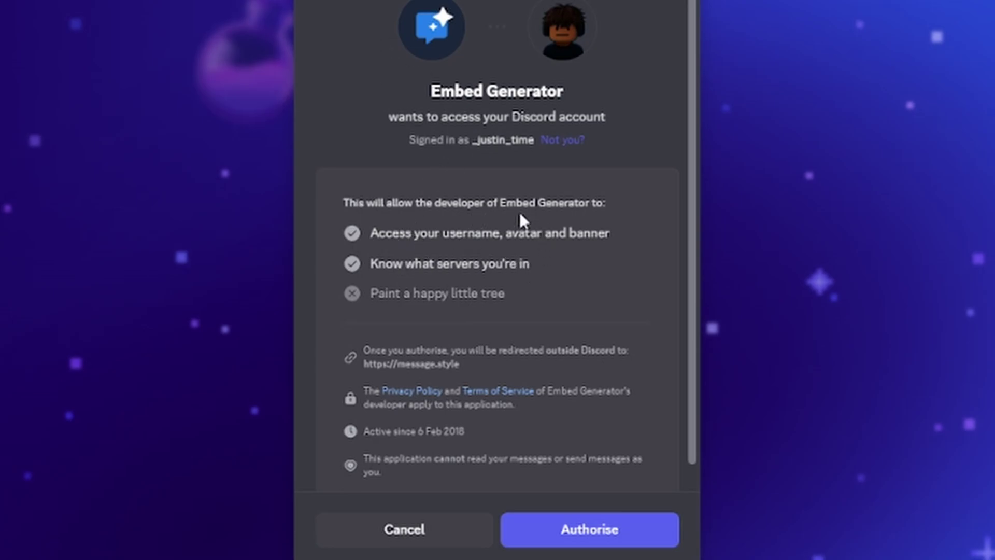
Authorise Embed Generator to access the Discord account and look through the available servers for the message.
{"action": "left_click", "coordinate": [544, 526]}
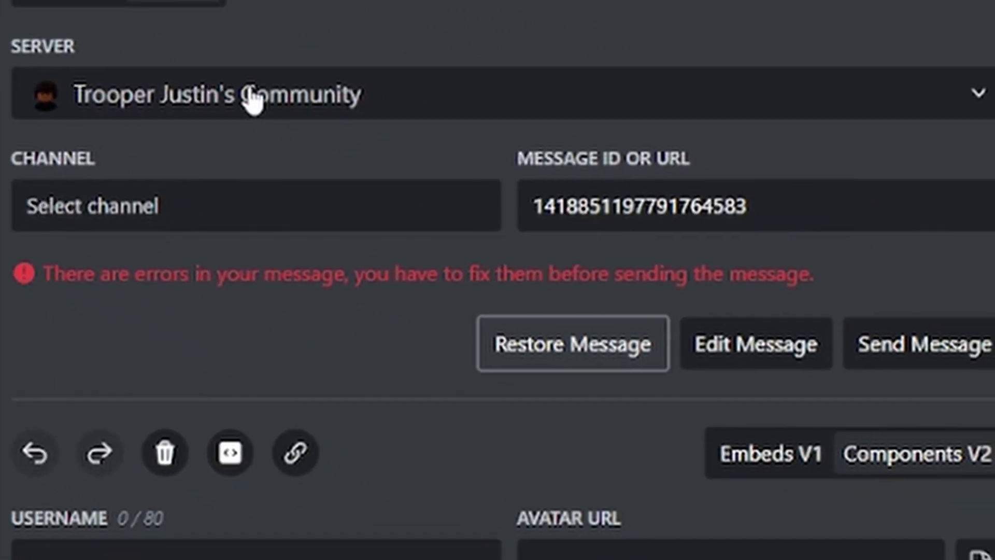
{"action": "left_click", "coordinate": [252, 98]}
{"action": "scroll", "coordinate": [222, 122], "scroll_direction": "down", "scroll_amount": 8}
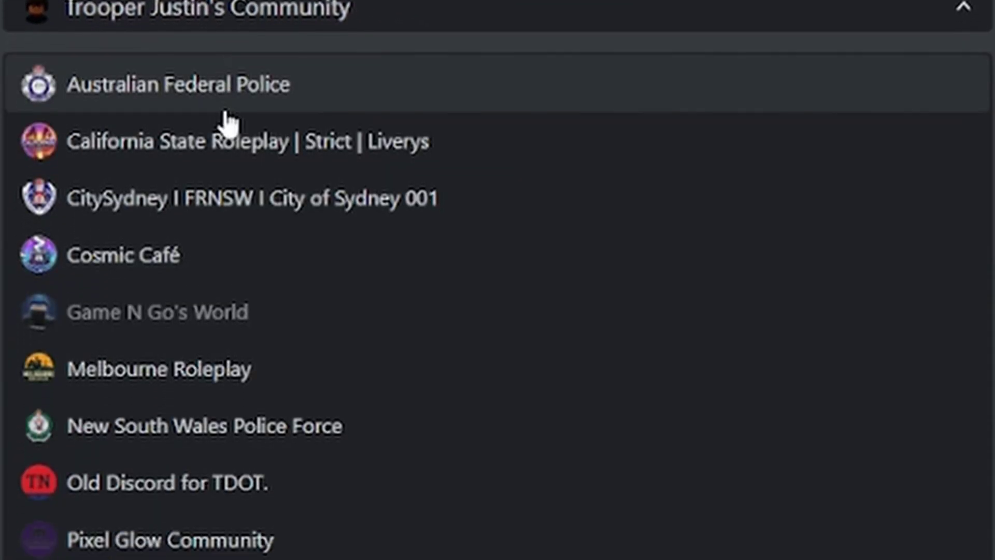
{"action": "scroll", "coordinate": [207, 279], "scroll_direction": "down", "scroll_amount": 5}
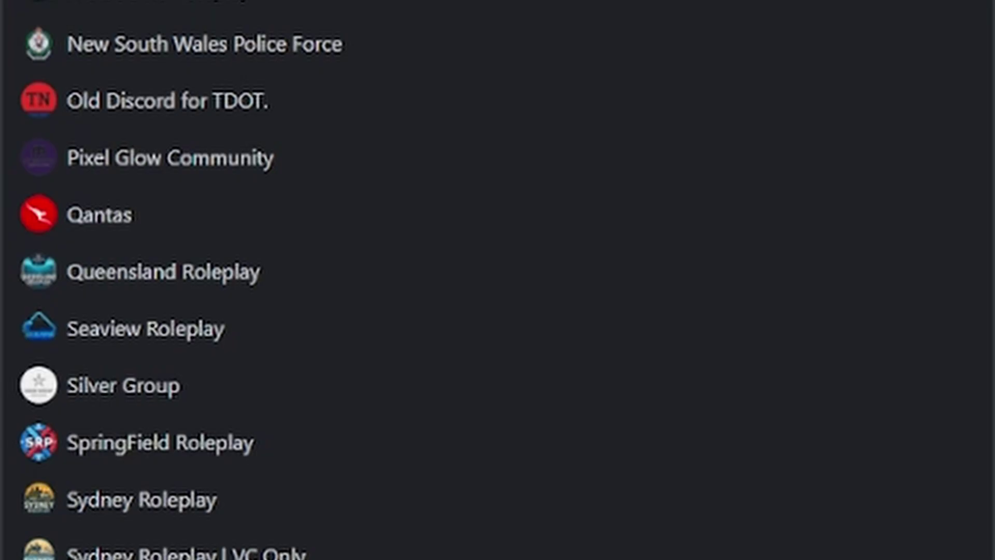
{"action": "scroll", "coordinate": [124, 500], "scroll_direction": "down", "scroll_amount": 3}
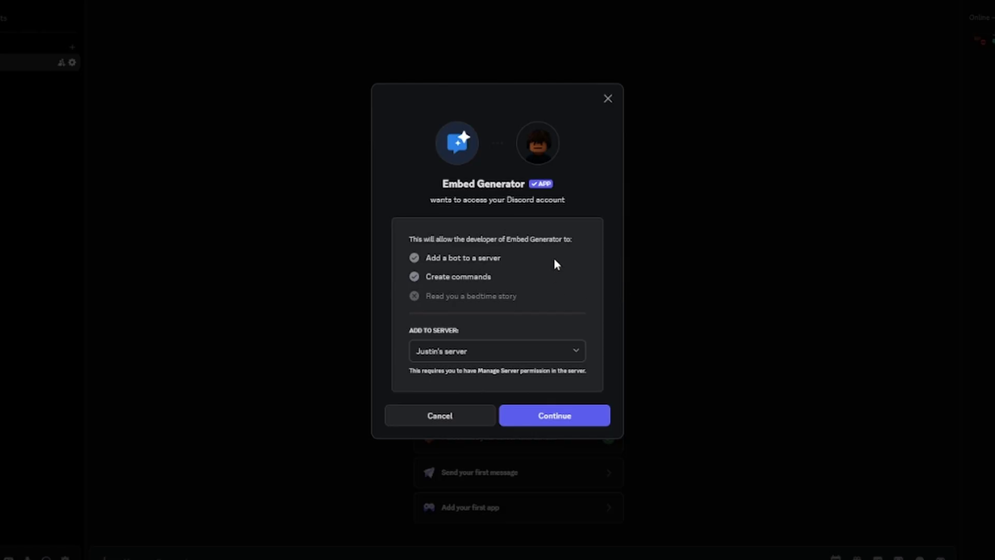
Add the Embed Generator bot to the newly created server and go to that server to check its arrival.
{"action": "left_click", "coordinate": [569, 415]}
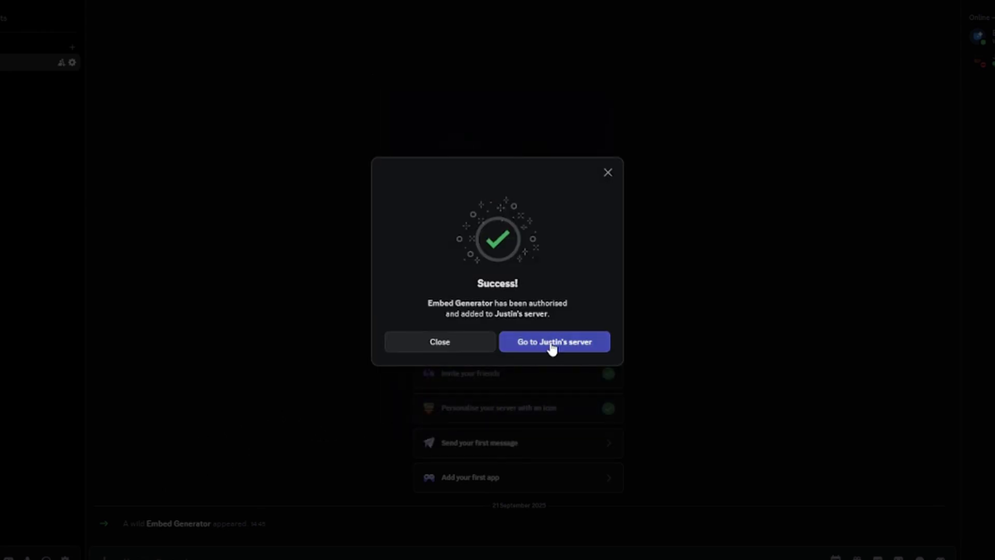
{"action": "left_click", "coordinate": [551, 347]}
{"action": "left_click_drag", "start_coordinate": [123, 524], "coordinate": [238, 523]}
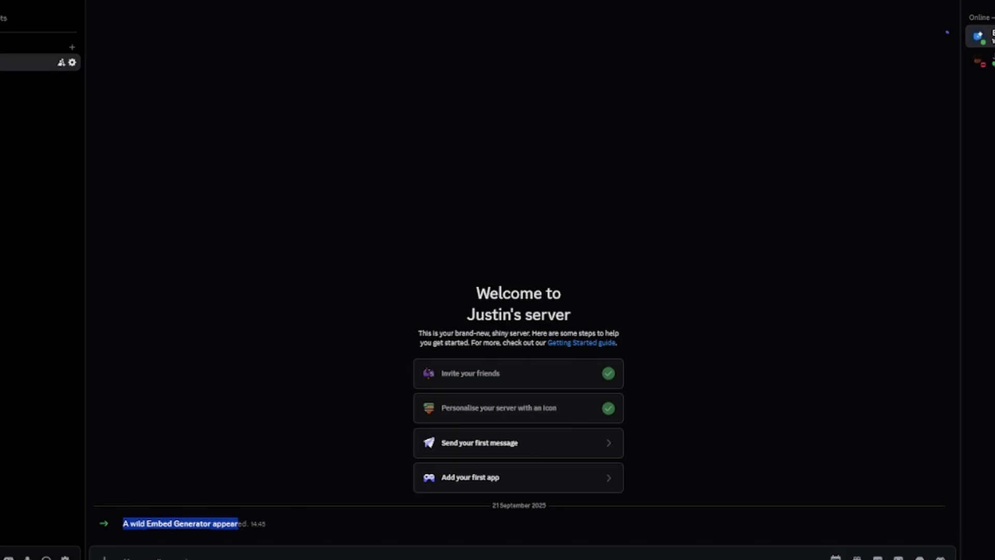
{"action": "left_click", "coordinate": [980, 37]}
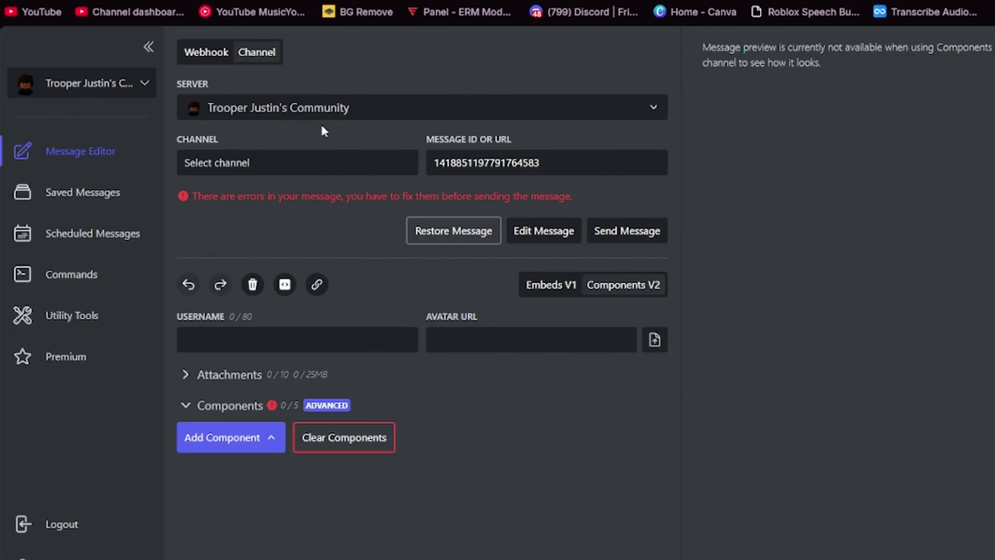
Choose the newly created server as the message destination, with the general text channel.
{"action": "left_click", "coordinate": [266, 112]}
{"action": "scroll", "coordinate": [223, 337], "scroll_direction": "down", "scroll_amount": 3}
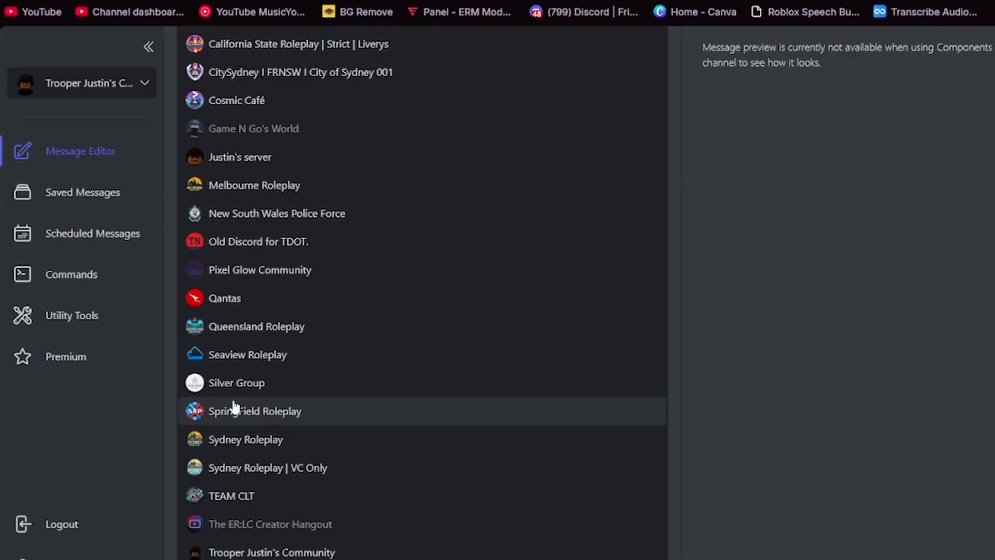
{"action": "scroll", "coordinate": [270, 317], "scroll_direction": "up", "scroll_amount": 3}
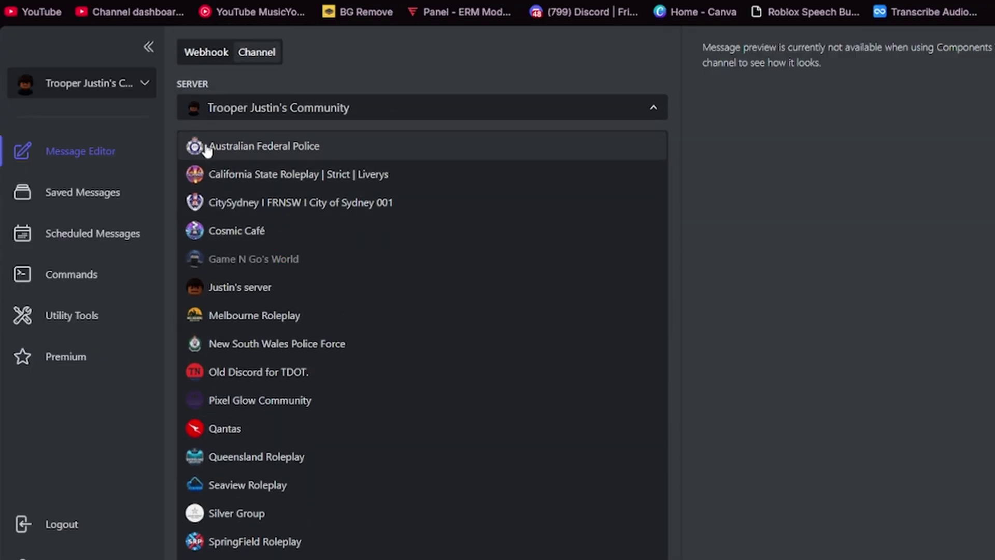
{"action": "left_click", "coordinate": [280, 231]}
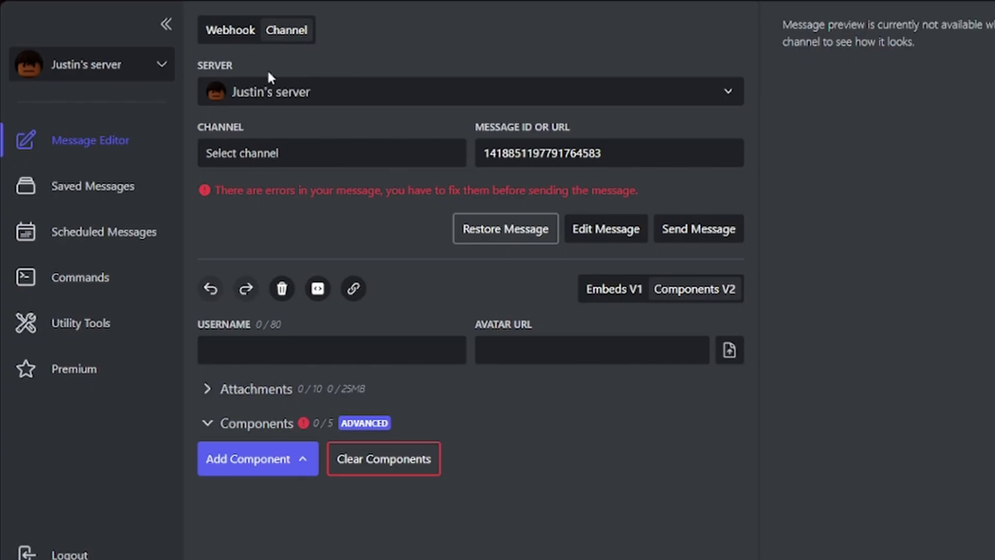
{"action": "left_click", "coordinate": [228, 157]}
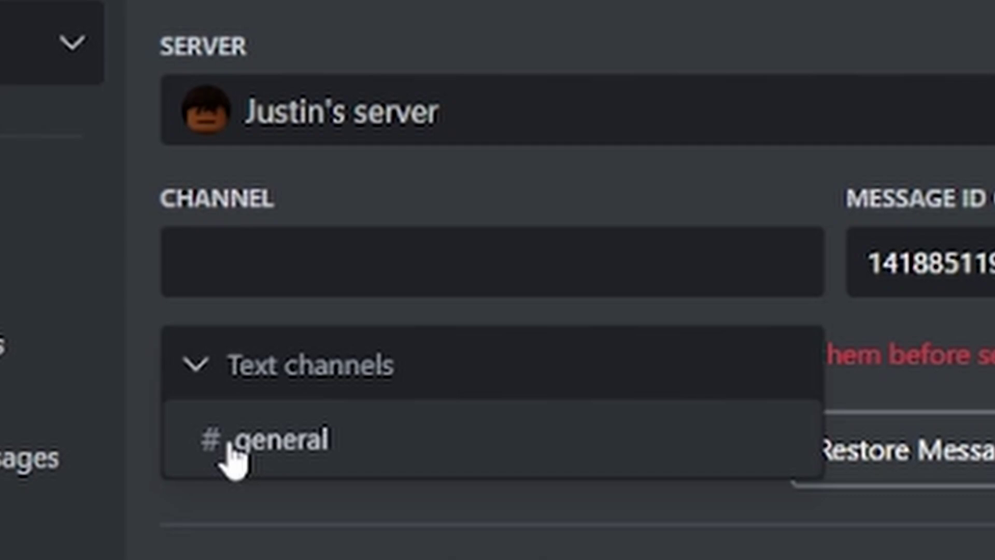
{"action": "left_click", "coordinate": [233, 456]}
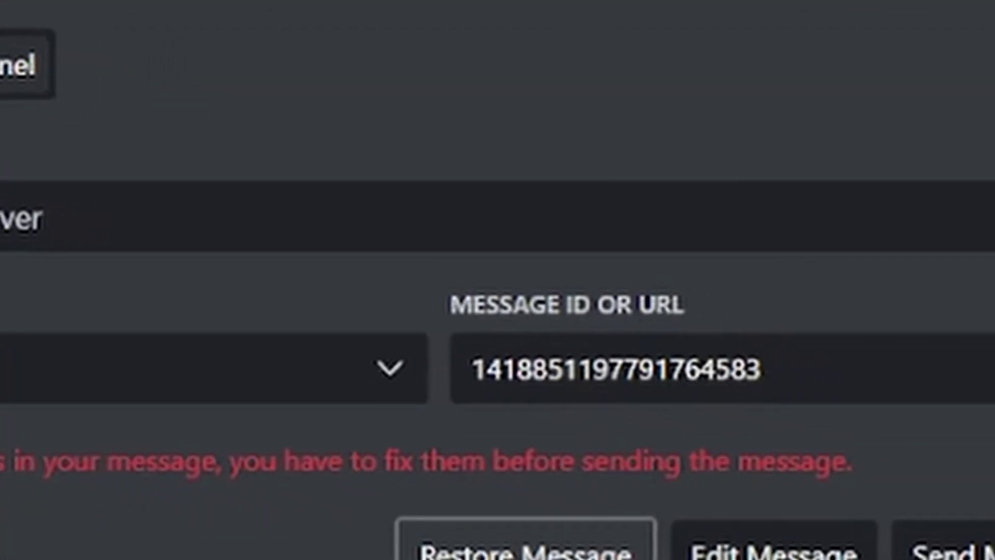
{"action": "left_click_drag", "start_coordinate": [820, 364], "coordinate": [638, 347]}
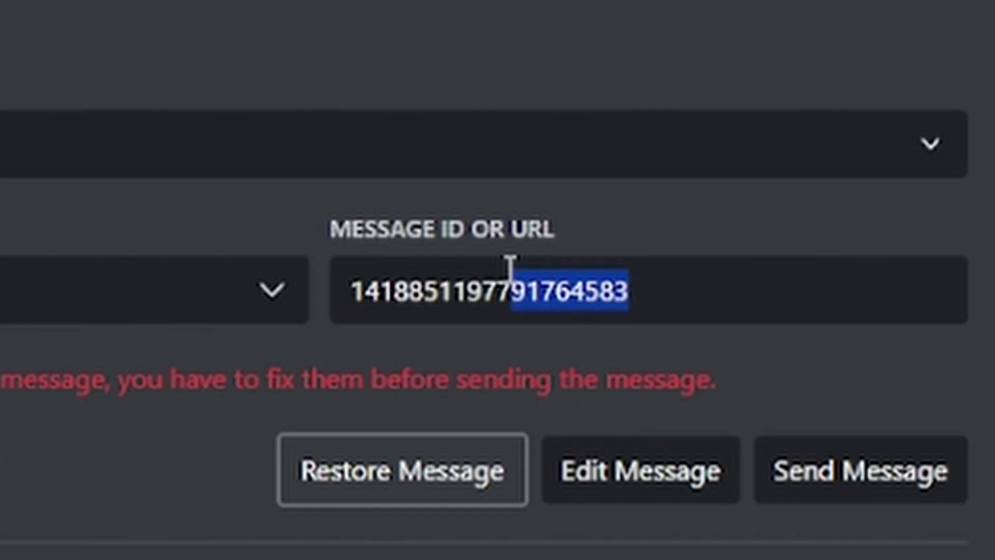
{"action": "left_click_drag", "start_coordinate": [510, 266], "coordinate": [111, 207]}
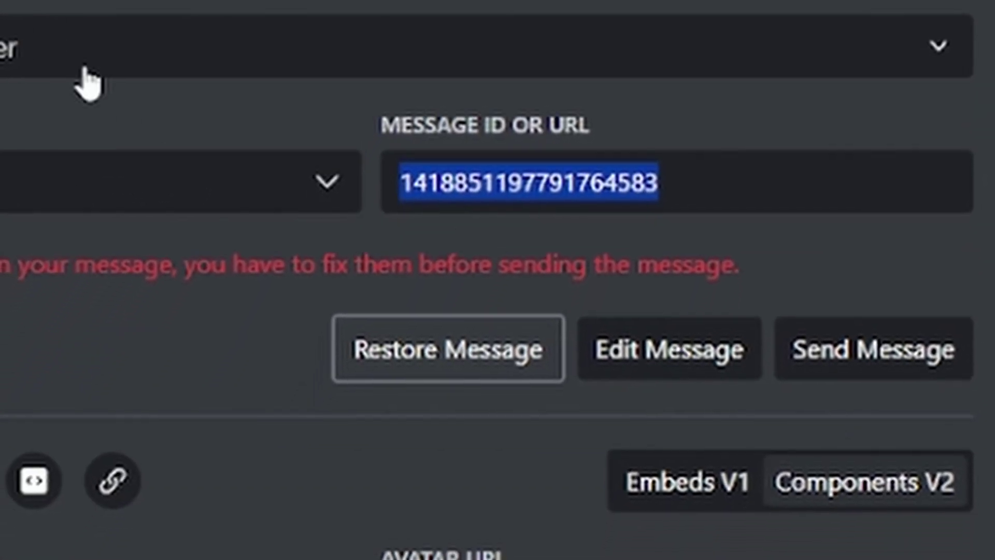
{"action": "left_click", "coordinate": [88, 83]}
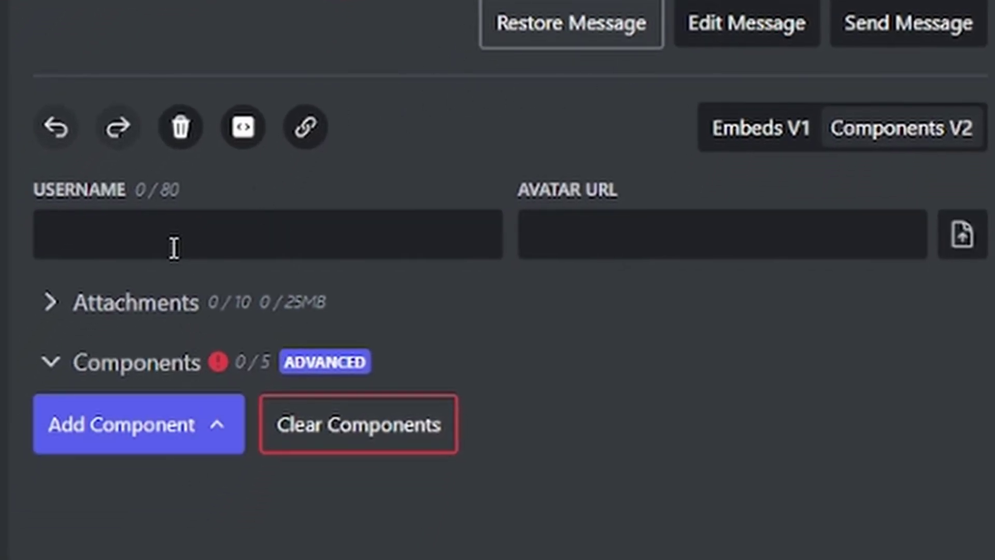
Give the message sender a custom bot username and upload an image as its avatar.
{"action": "left_click_drag", "start_coordinate": [72, 192], "coordinate": [615, 217]}
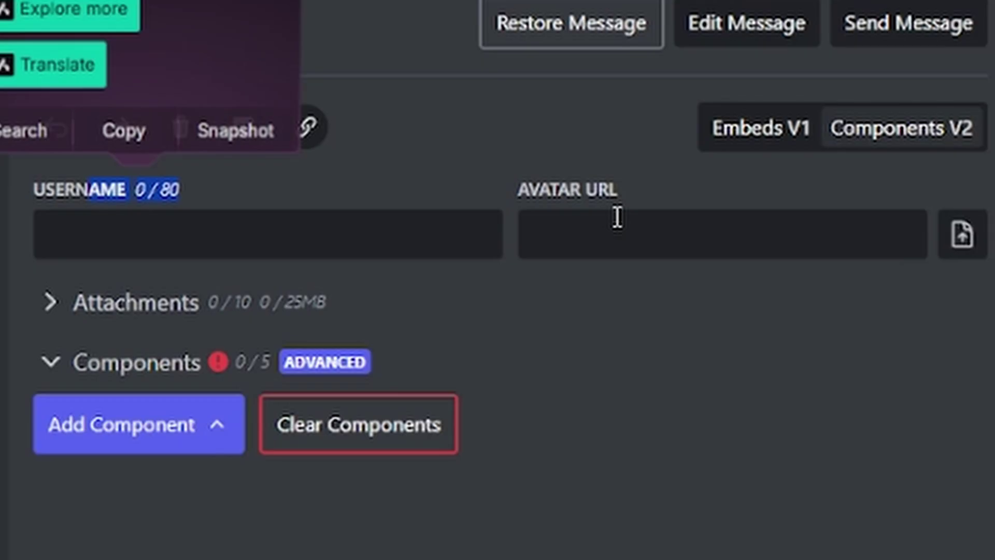
{"action": "left_click_drag", "start_coordinate": [549, 190], "coordinate": [658, 189]}
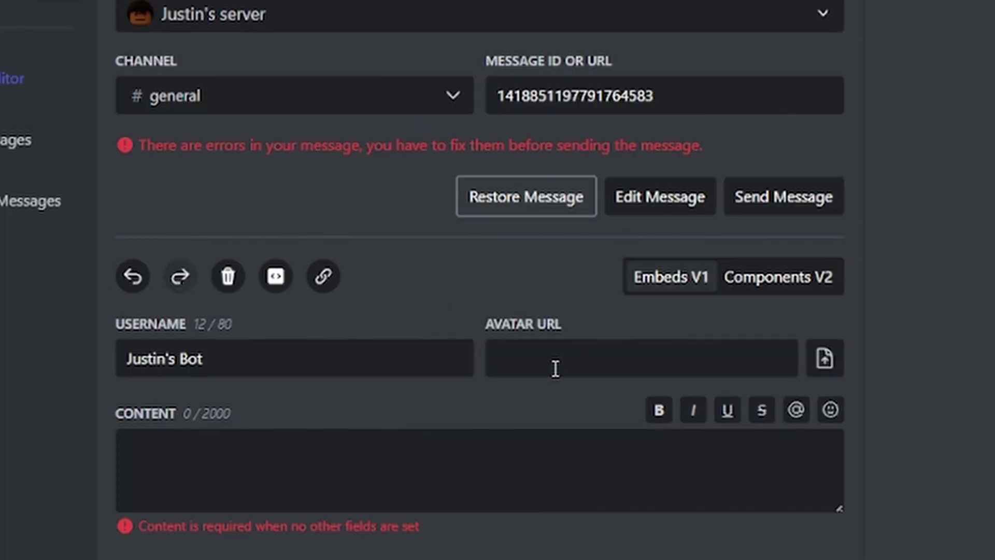
{"action": "left_click", "coordinate": [825, 358]}
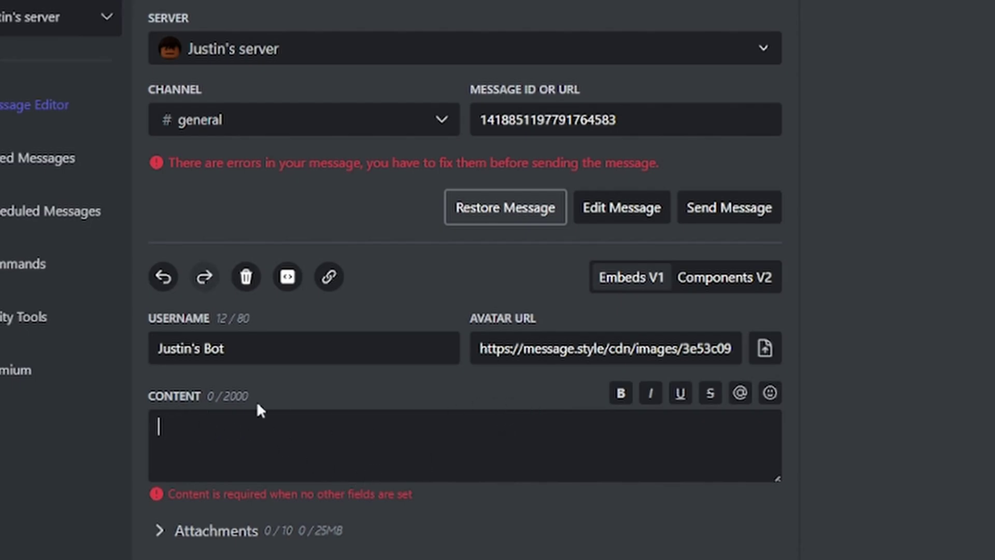
Enter "Hello" as the message content and send the message to the general channel.
{"action": "type", "text": "Helop"}
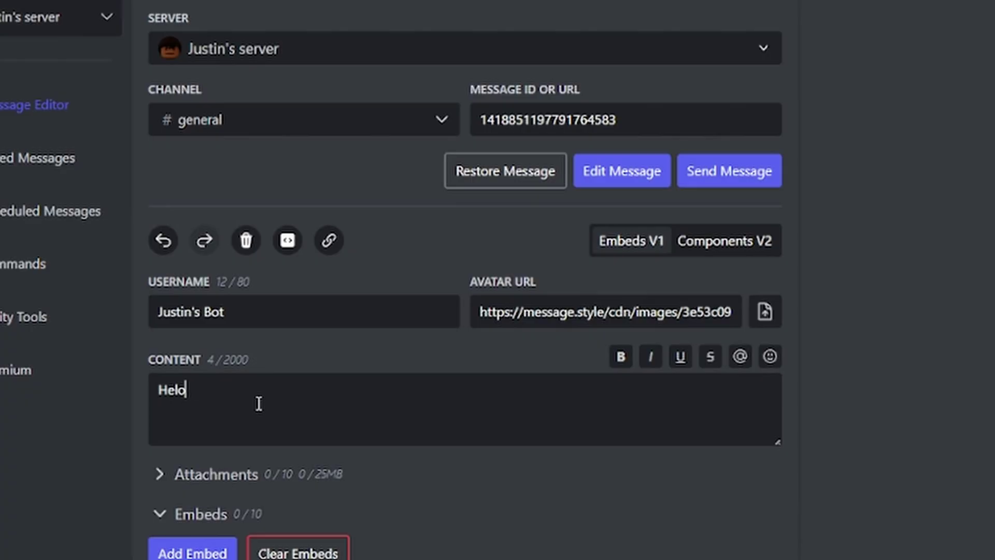
{"action": "key", "text": "BackSpace"}
{"action": "type", "text": "lo"}
{"action": "left_click", "coordinate": [711, 176]}
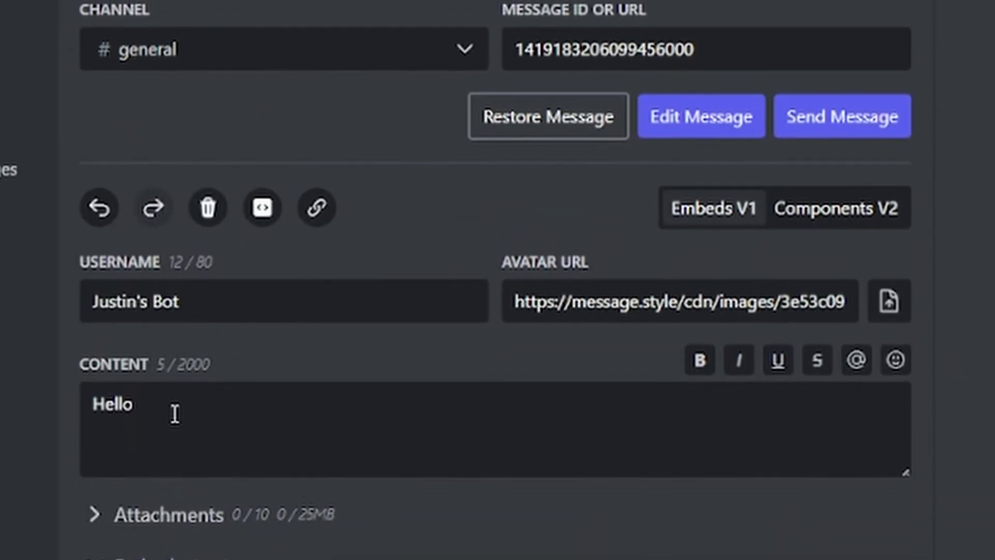
Clear the message content and bring up an embed with its author fields.
{"action": "left_click", "coordinate": [173, 413]}
{"action": "key", "text": "ctrl+a"}
{"action": "key", "text": "BackSpace"}
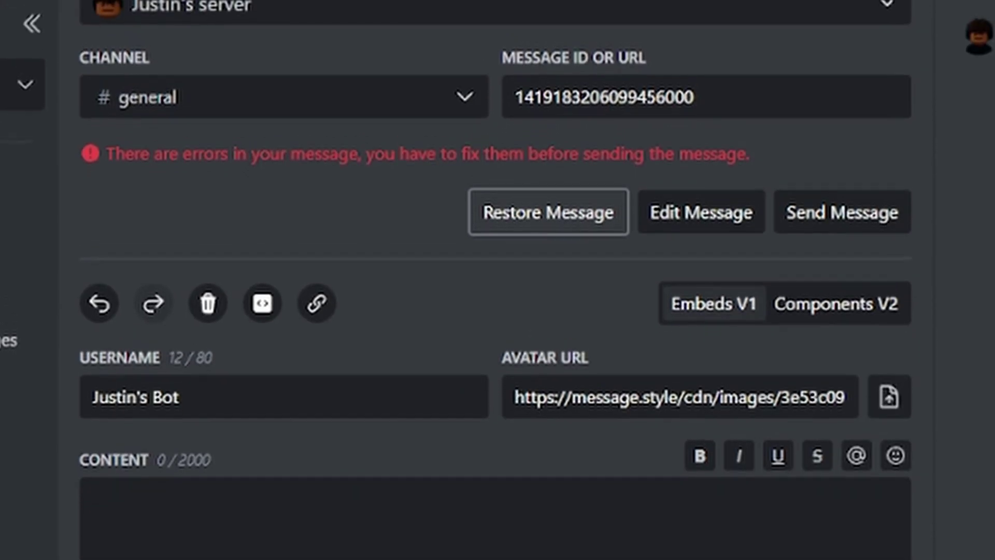
{"action": "scroll", "coordinate": [171, 446], "scroll_direction": "down", "scroll_amount": 10}
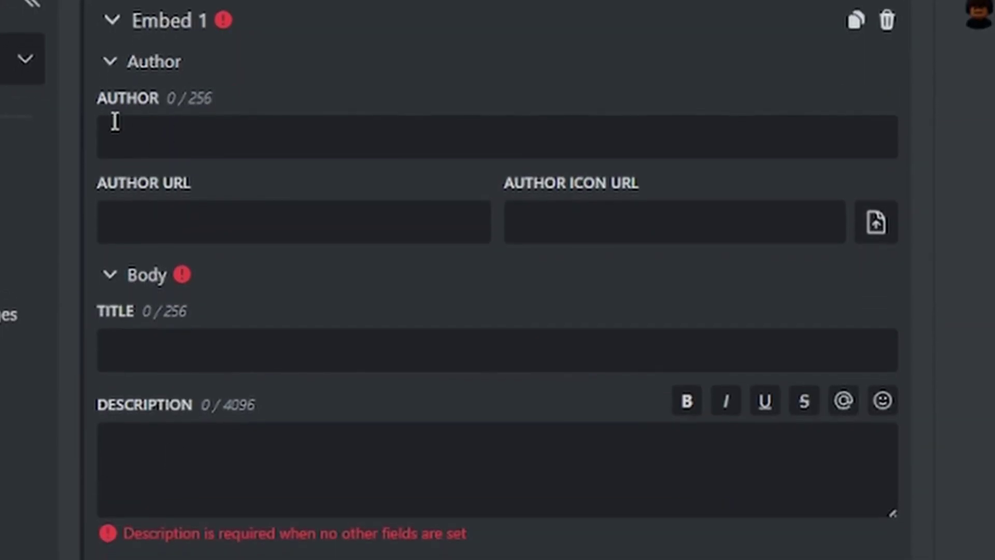
{"action": "left_click_drag", "start_coordinate": [94, 92], "coordinate": [613, 186]}
{"action": "left_click", "coordinate": [608, 218]}
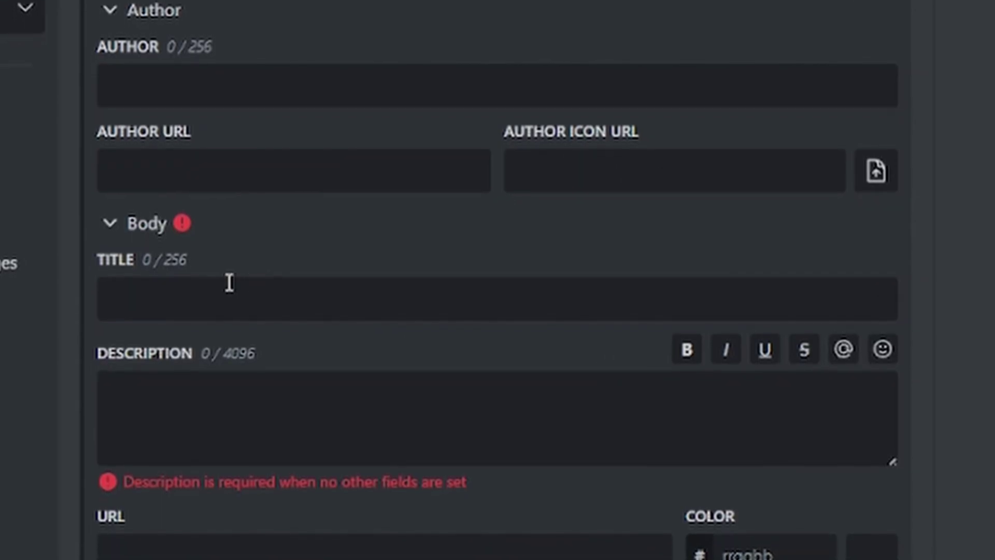
Give the embed the title "Dashboard" and the description "Welcome to my server.".
{"action": "left_click_drag", "start_coordinate": [145, 259], "coordinate": [185, 259]}
{"action": "left_click", "coordinate": [155, 297]}
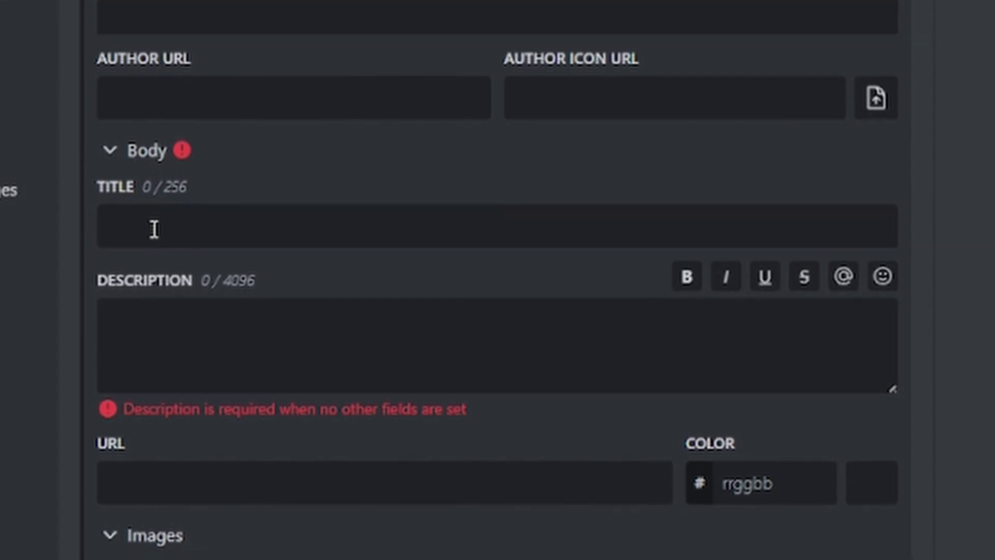
{"action": "type", "text": "Dashboard"}
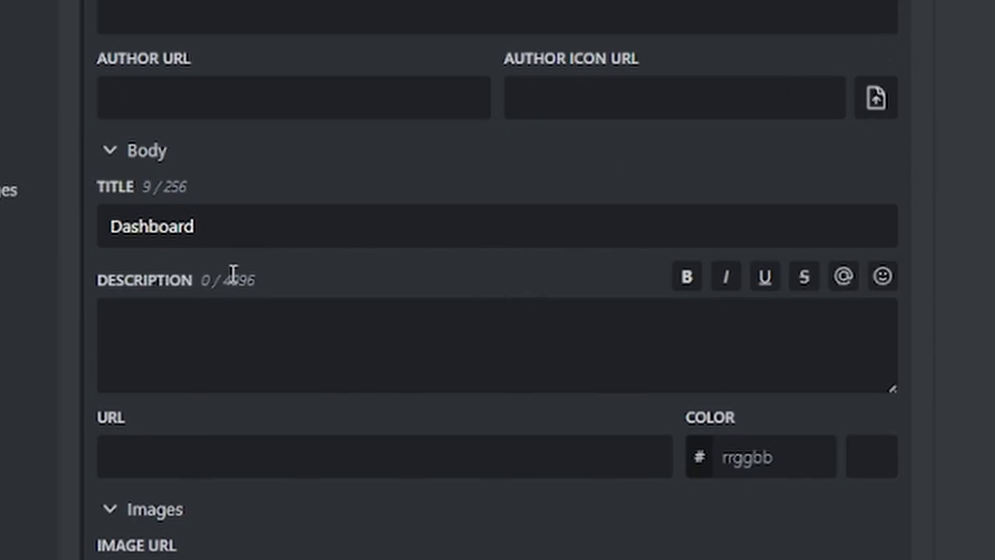
{"action": "type", "text": "Welcome "}
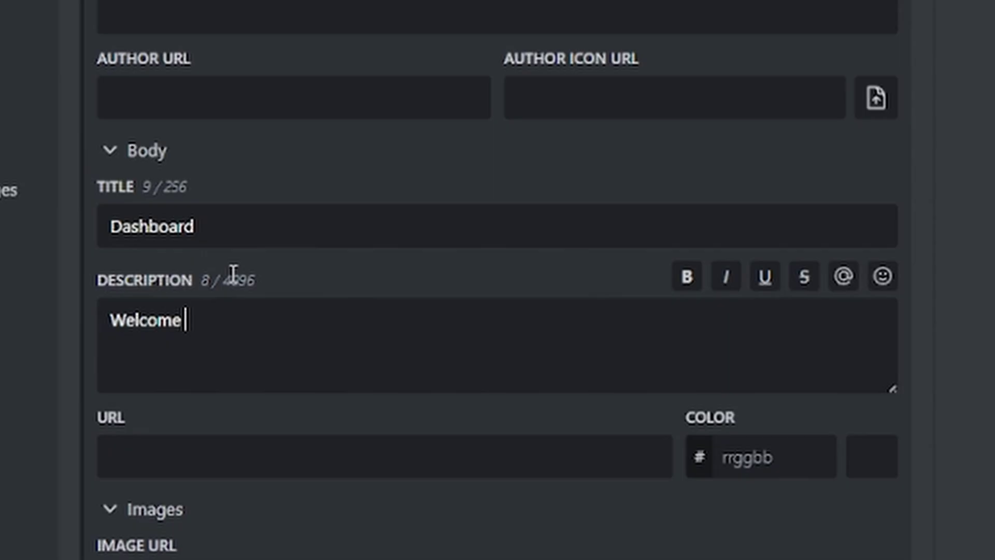
{"action": "type", "text": "to my server."}
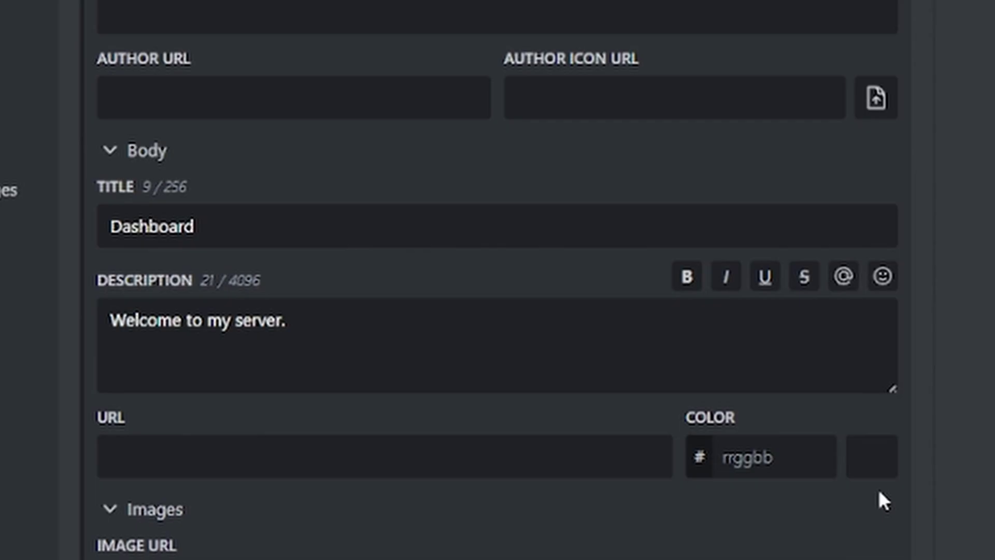
Set the embed's color to pure red, ff0000.
{"action": "left_click", "coordinate": [872, 456]}
{"action": "left_click_drag", "start_coordinate": [823, 250], "coordinate": [962, 202]}
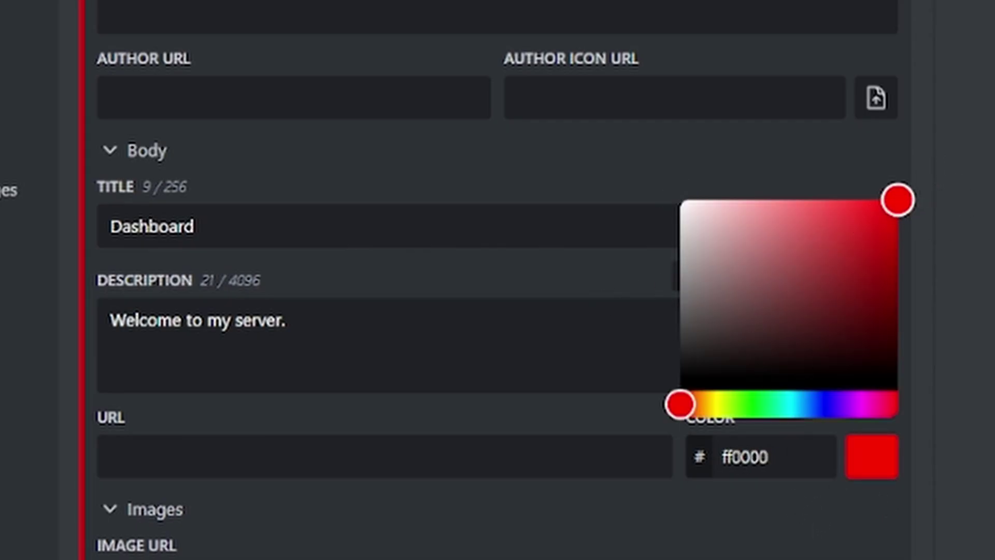
{"action": "left_click", "coordinate": [492, 359]}
Upload the avatar picture as the embed's main image.
{"action": "scroll", "coordinate": [466, 359], "scroll_direction": "down", "scroll_amount": 8}
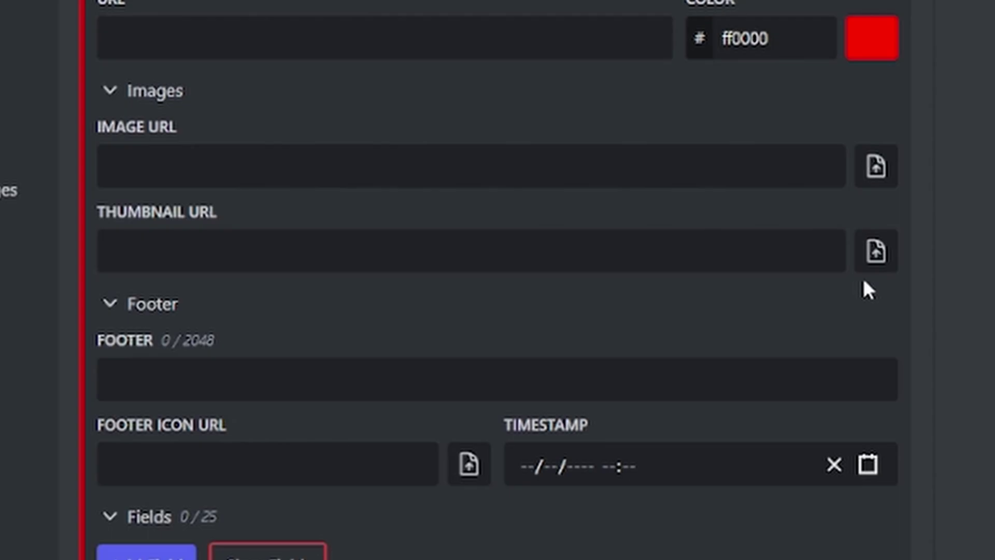
{"action": "left_click", "coordinate": [876, 252]}
{"action": "left_click", "coordinate": [926, 36]}
{"action": "left_click", "coordinate": [880, 167]}
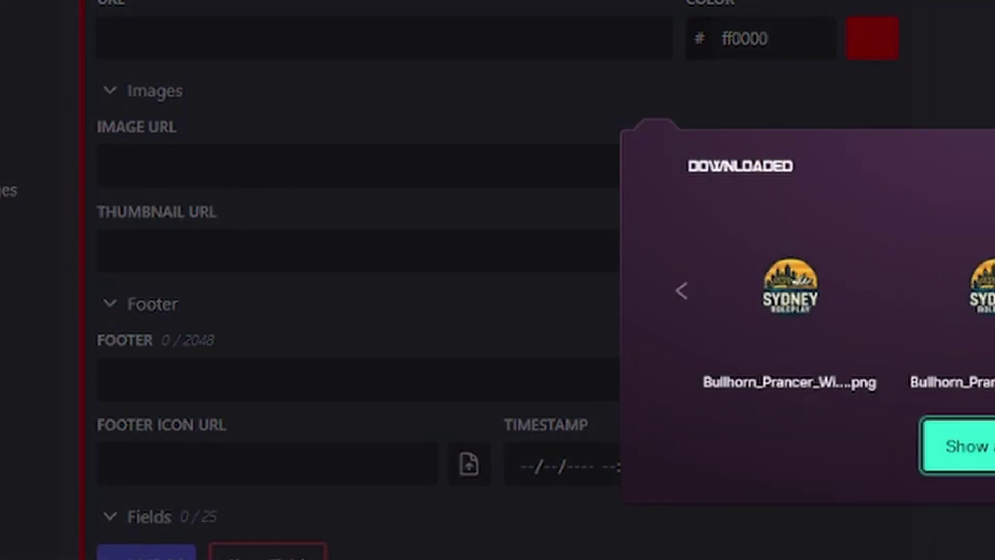
{"action": "left_click", "coordinate": [845, 362]}
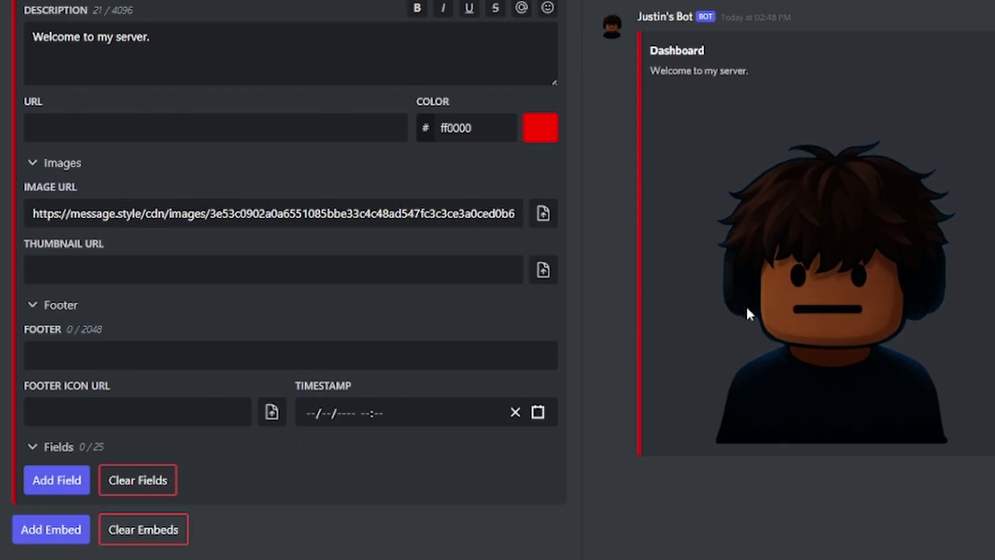
Upload the same picture as the embed's thumbnail and check its place in the message preview.
{"action": "left_click_drag", "start_coordinate": [43, 190], "coordinate": [77, 189]}
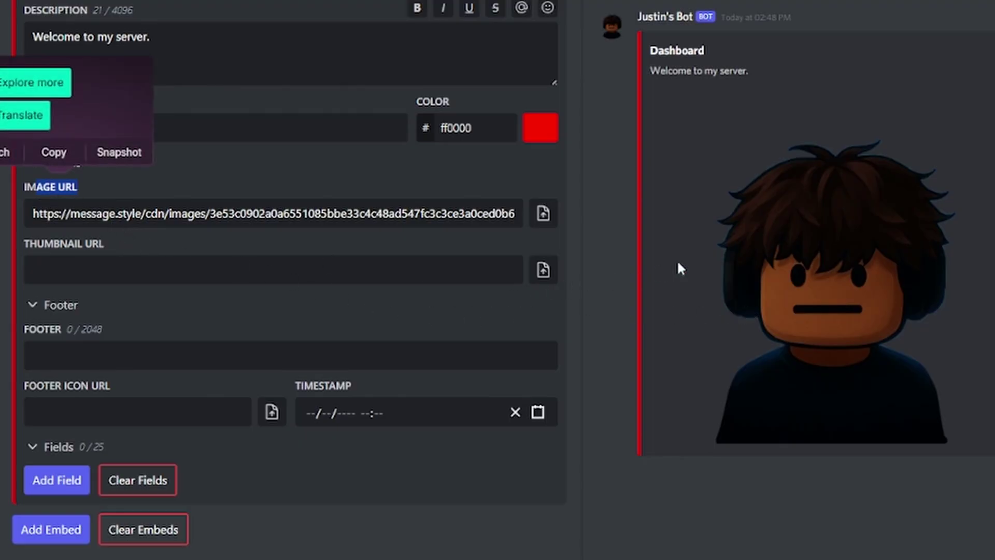
{"action": "left_click", "coordinate": [553, 279]}
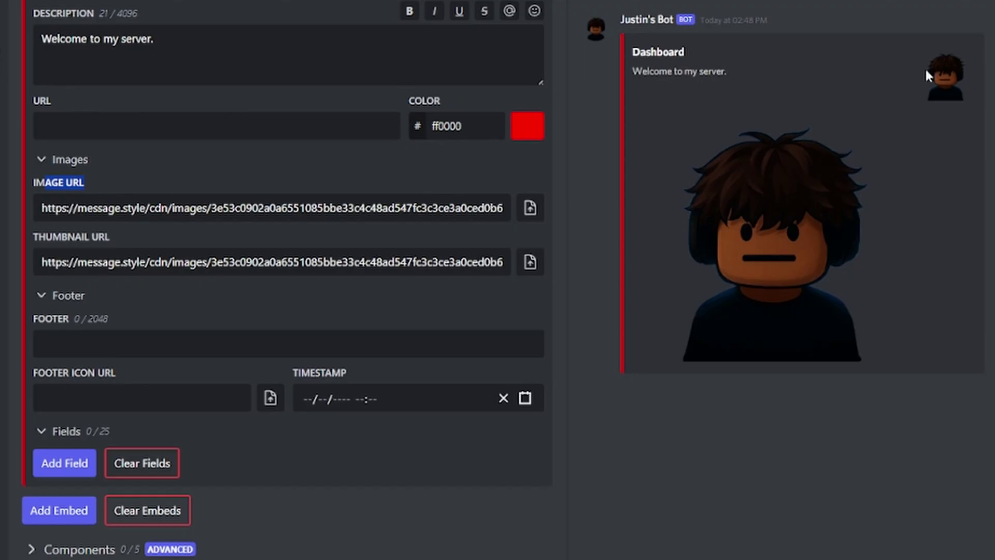
{"action": "left_click_drag", "start_coordinate": [77, 260], "coordinate": [330, 248]}
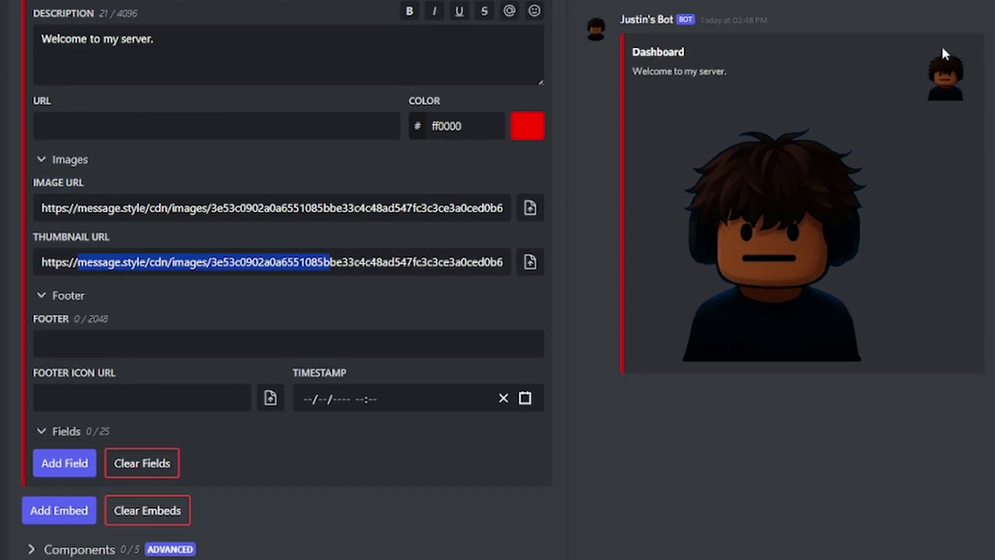
{"action": "left_click_drag", "start_coordinate": [941, 45], "coordinate": [910, 111]}
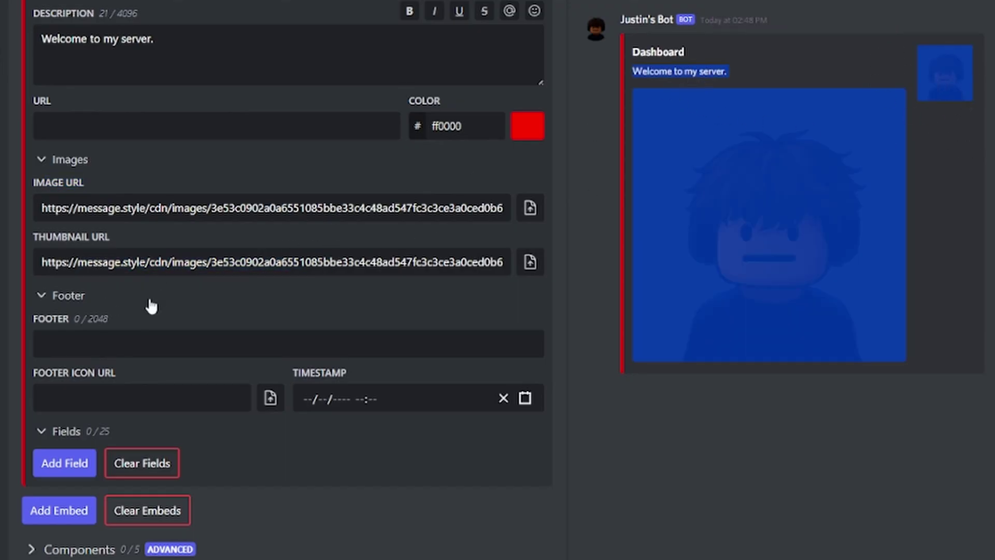
Add eight lines, each holding a single dot, below "Welcome to my server." in the embed's description.
{"action": "scroll", "coordinate": [151, 306], "scroll_direction": "up", "scroll_amount": 7}
{"action": "left_click", "coordinate": [57, 386]}
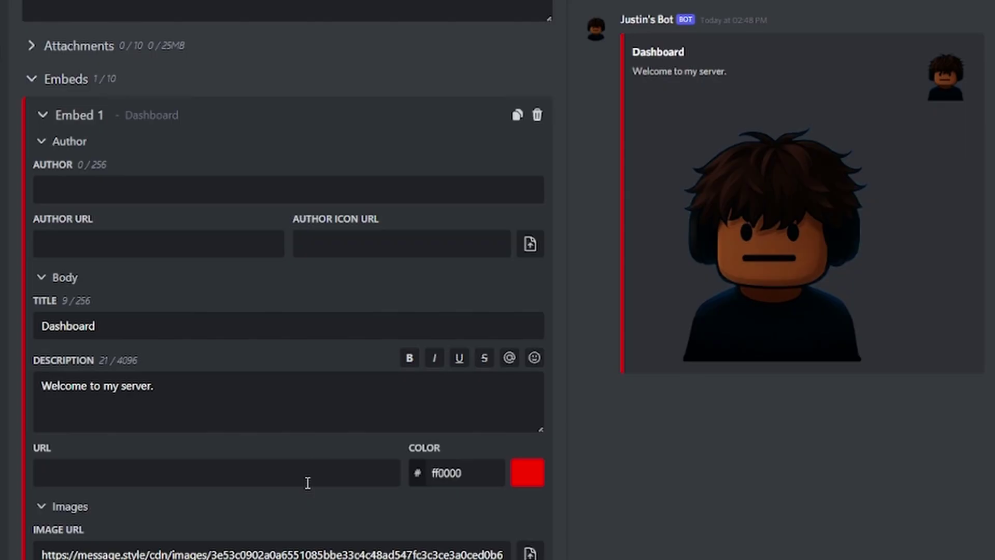
{"action": "type", "text": ". . . . . . ."}
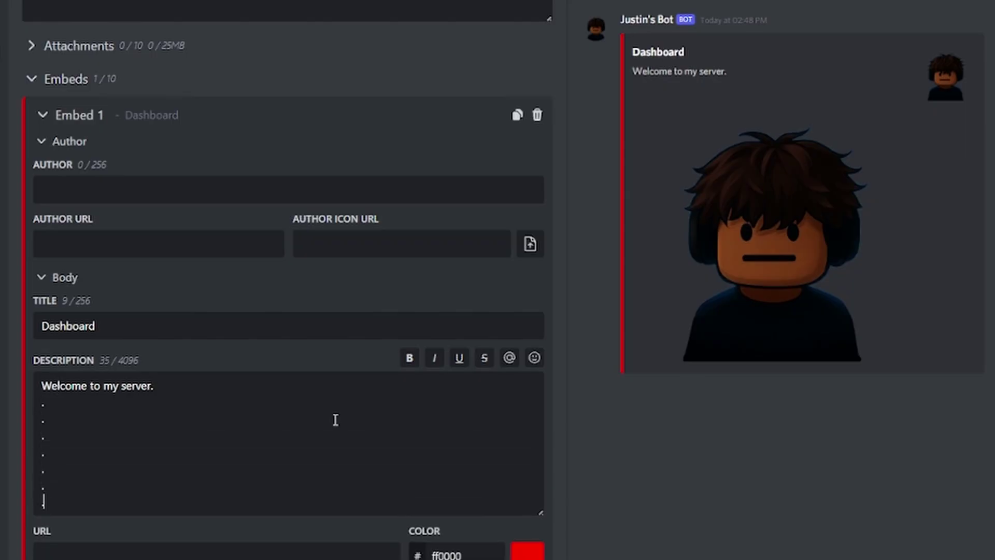
{"action": "type", "text": " ."}
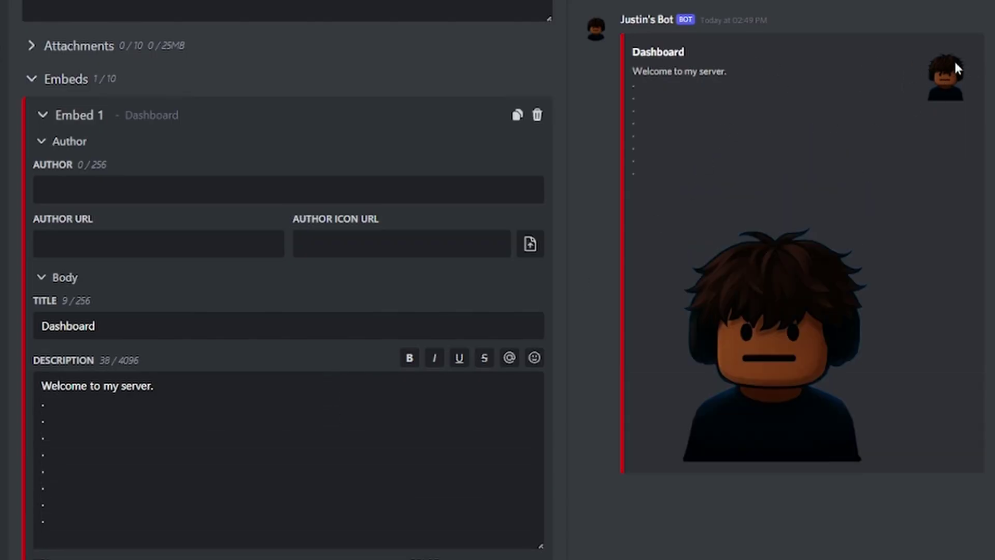
Set the embed's footer text to "Signed," followed by the sender's first name.
{"action": "scroll", "coordinate": [441, 200], "scroll_direction": "down", "scroll_amount": 5}
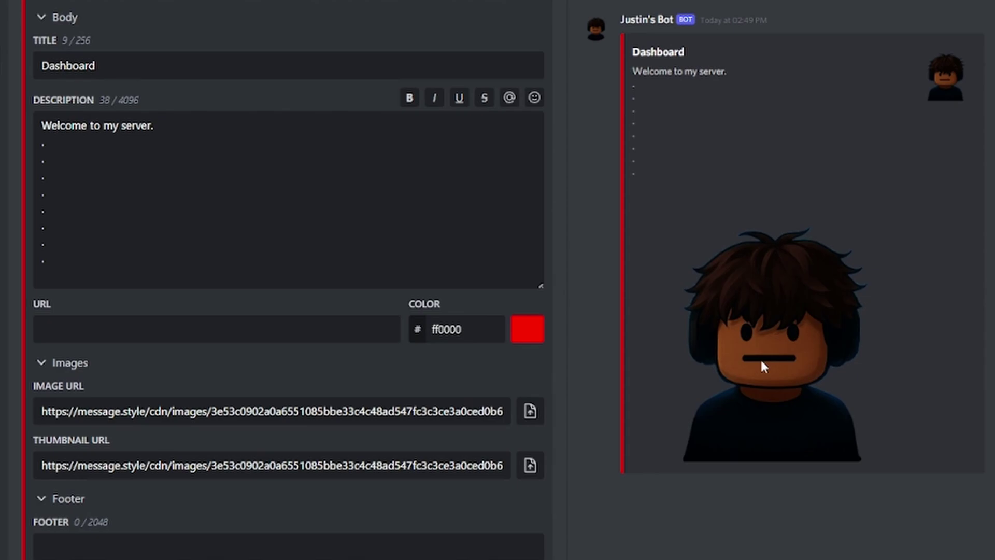
{"action": "left_click", "coordinate": [387, 410]}
{"action": "left_click_drag", "start_coordinate": [460, 416], "coordinate": [49, 387]}
{"action": "scroll", "coordinate": [106, 409], "scroll_direction": "down", "scroll_amount": 4}
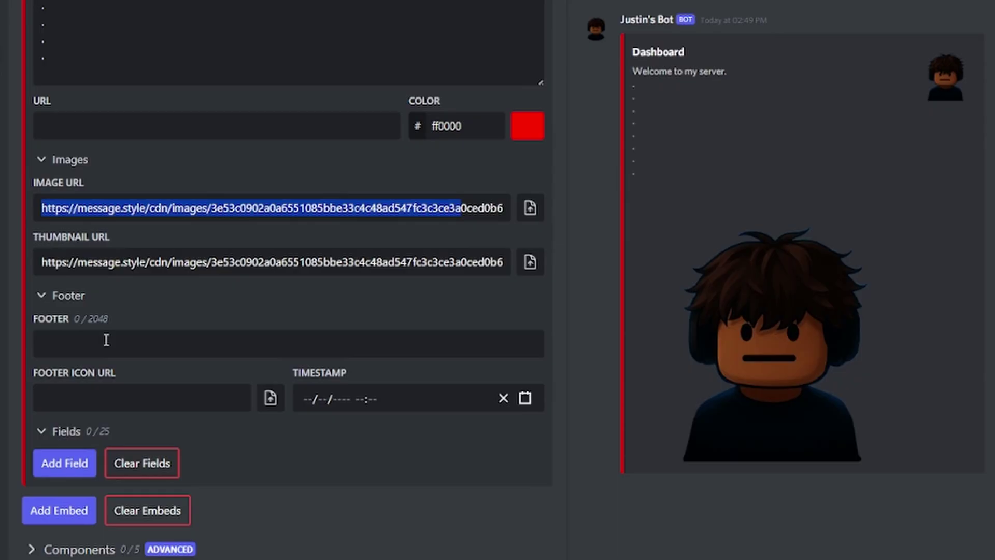
{"action": "left_click", "coordinate": [106, 340]}
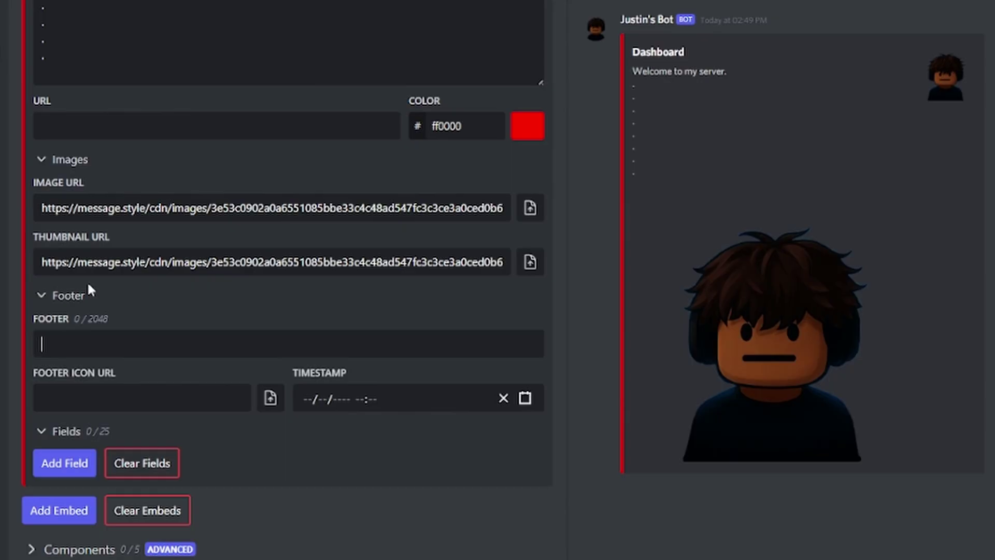
{"action": "type", "text": "Signed"}
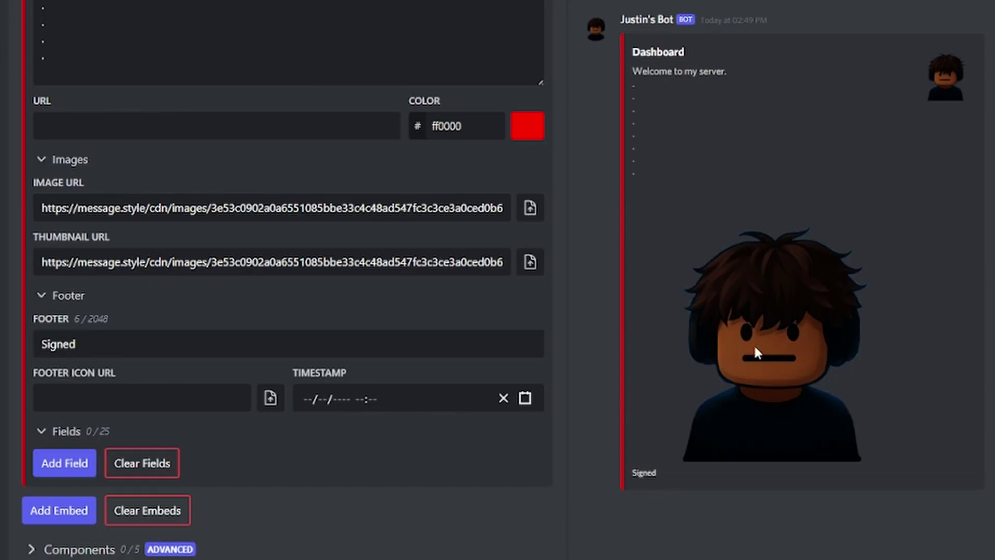
{"action": "type", "text": ", Justin"}
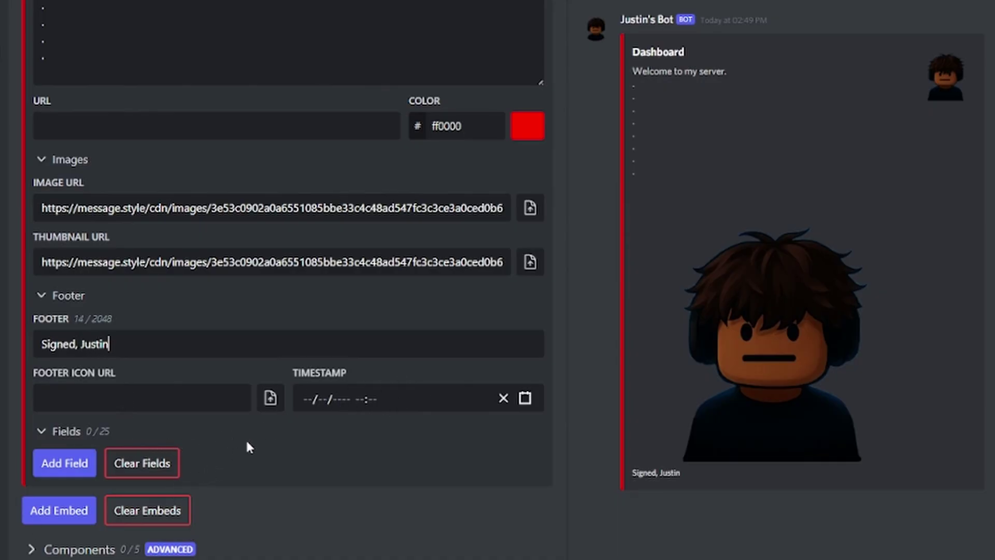
Send the message to the general channel and check the posted embed in Discord.
{"action": "scroll", "coordinate": [248, 446], "scroll_direction": "up", "scroll_amount": 20}
{"action": "left_click", "coordinate": [524, 201]}
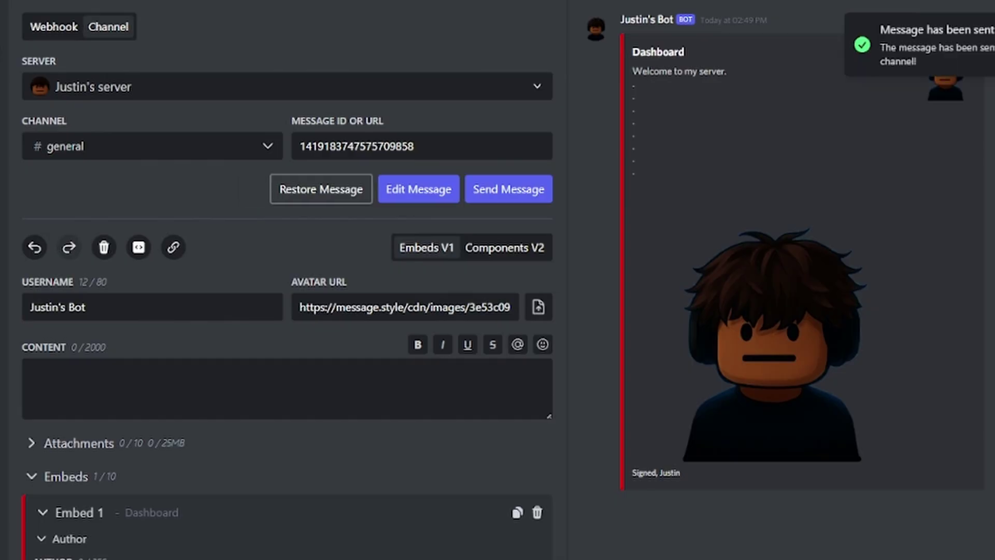
{"action": "key", "text": "alt+Tab"}
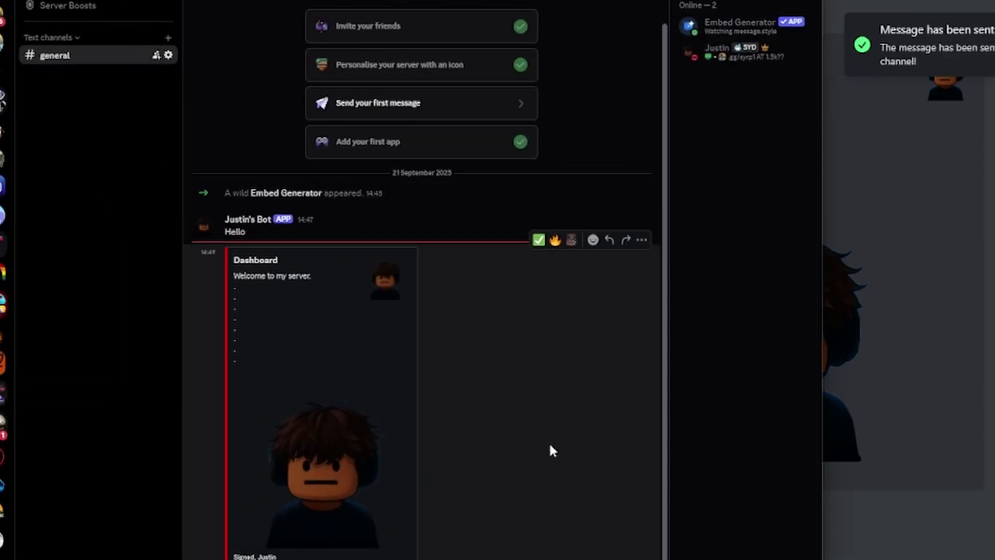
{"action": "key", "text": "alt+Tab"}
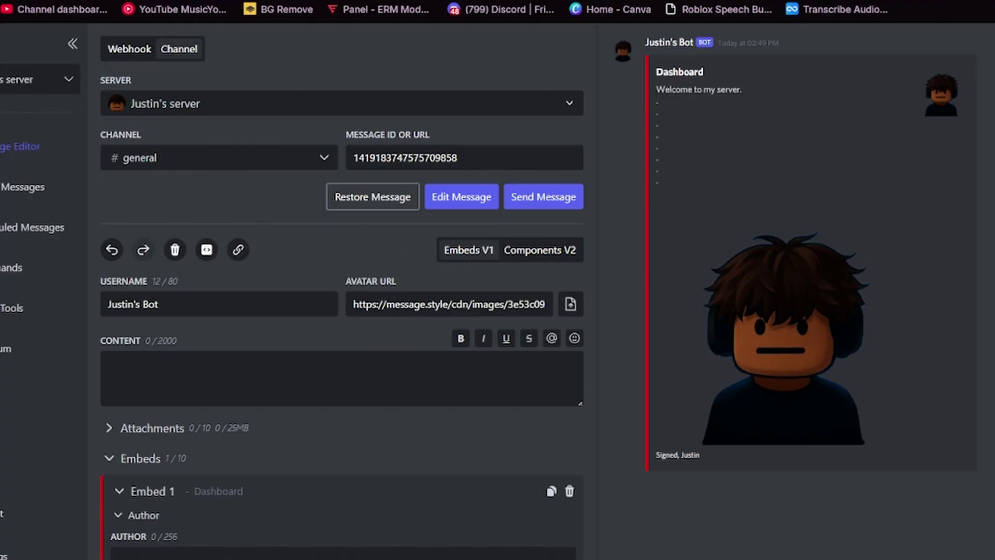
Clear the embed's description and remove its main image URL, keeping the title and thumbnail.
{"action": "scroll", "coordinate": [506, 284], "scroll_direction": "down", "scroll_amount": 5}
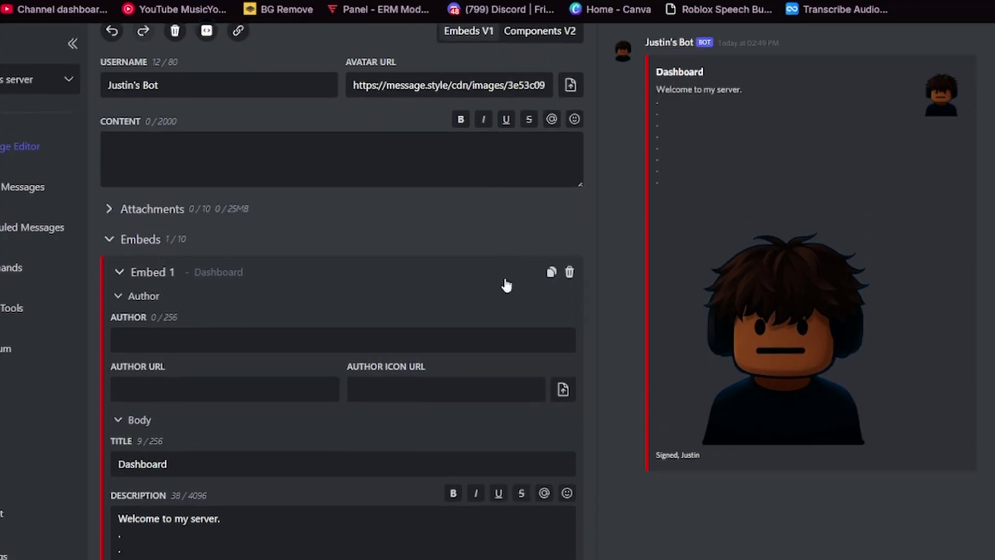
{"action": "left_click_drag", "start_coordinate": [224, 454], "coordinate": [105, 455]}
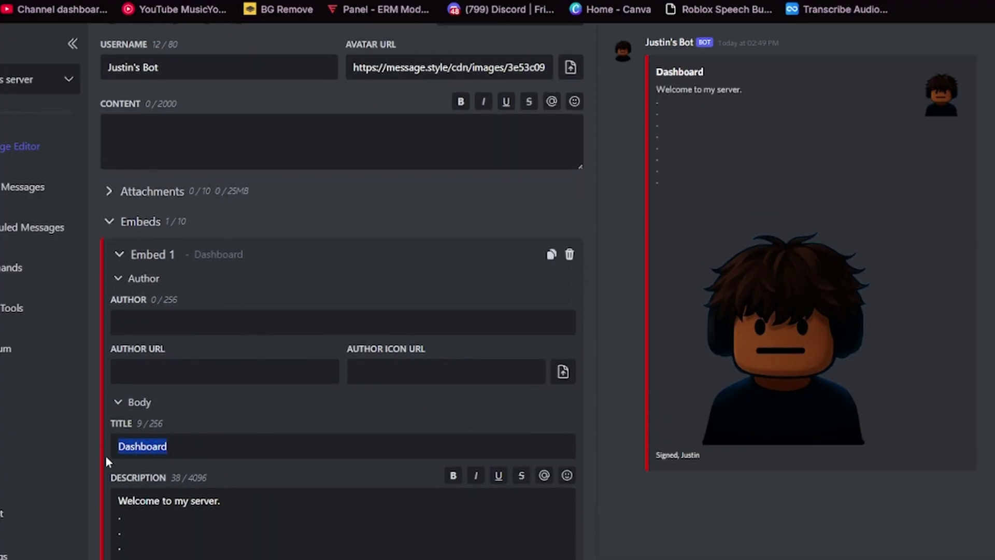
{"action": "left_click", "coordinate": [239, 515]}
{"action": "scroll", "coordinate": [233, 511], "scroll_direction": "down", "scroll_amount": 5}
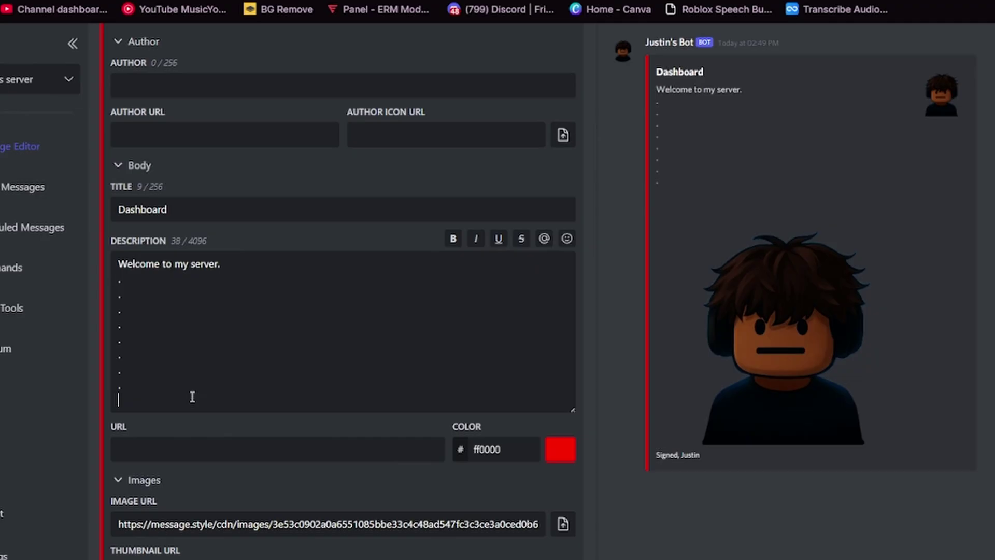
{"action": "key", "text": "ctrl+a"}
{"action": "key", "text": "BackSpace"}
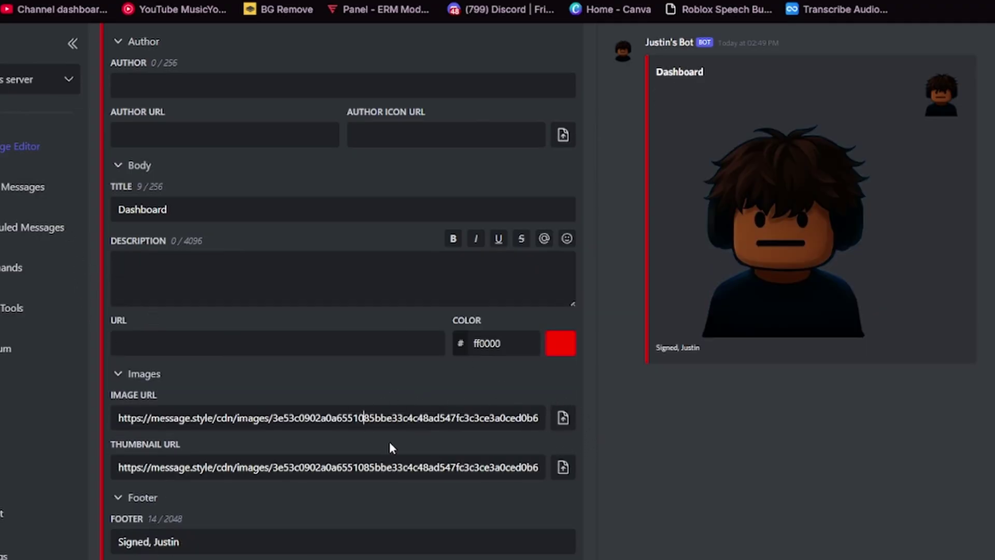
{"action": "key", "text": "ctrl+a"}
{"action": "key", "text": "BackSpace"}
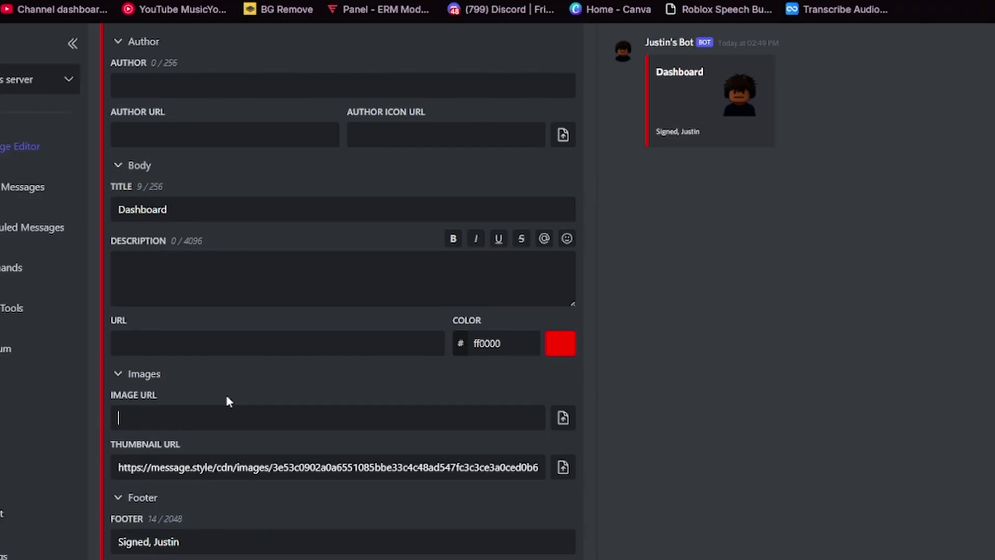
Add a button row to the message's components and create one button in it.
{"action": "scroll", "coordinate": [262, 375], "scroll_direction": "down", "scroll_amount": 4}
{"action": "scroll", "coordinate": [270, 357], "scroll_direction": "up", "scroll_amount": 2}
{"action": "scroll", "coordinate": [282, 326], "scroll_direction": "down", "scroll_amount": 2}
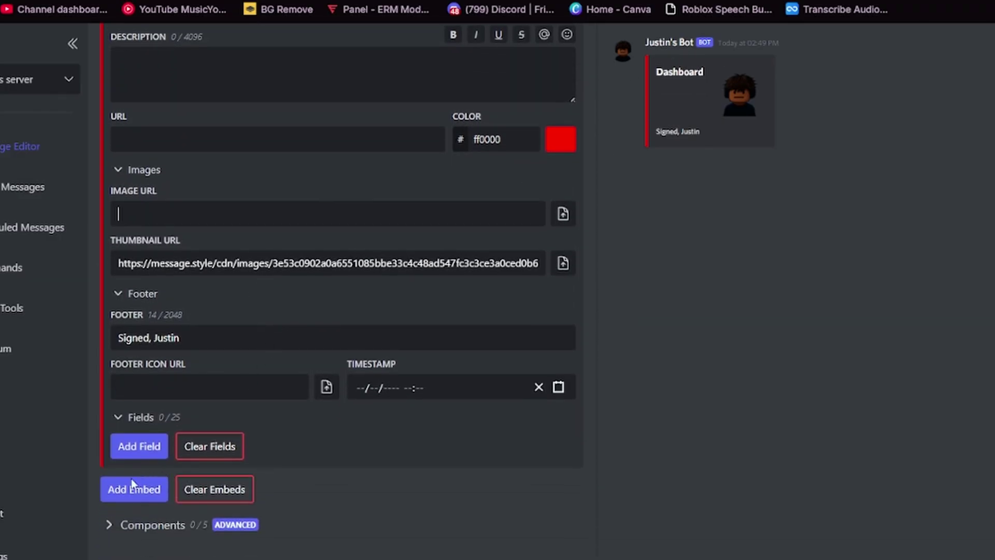
{"action": "left_click", "coordinate": [148, 525]}
{"action": "scroll", "coordinate": [155, 524], "scroll_direction": "down", "scroll_amount": 1}
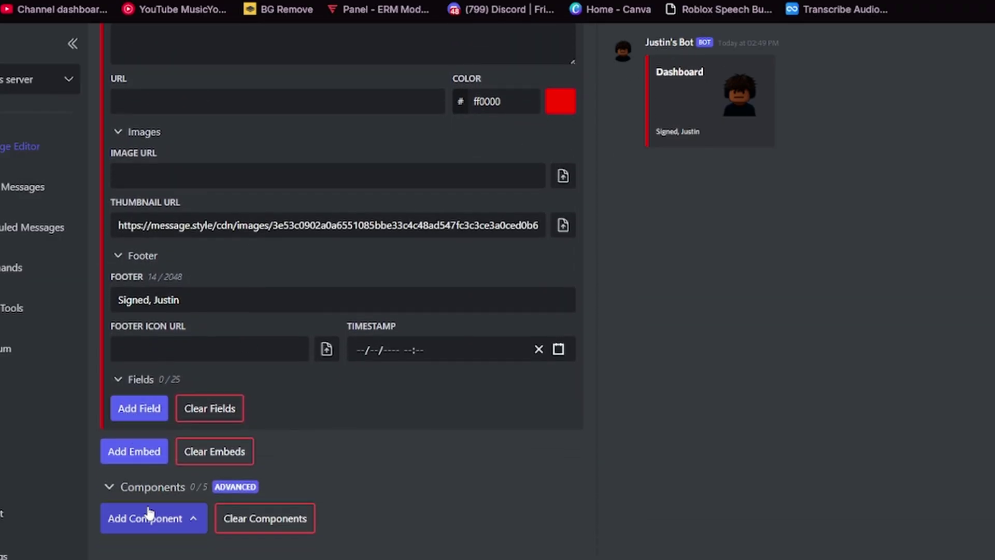
{"action": "left_click", "coordinate": [148, 514]}
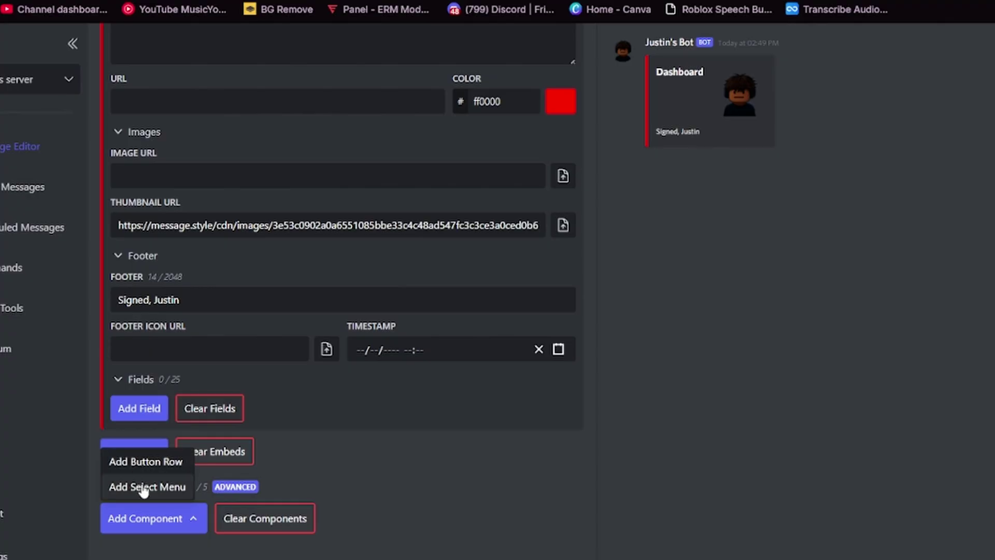
{"action": "left_click", "coordinate": [106, 526]}
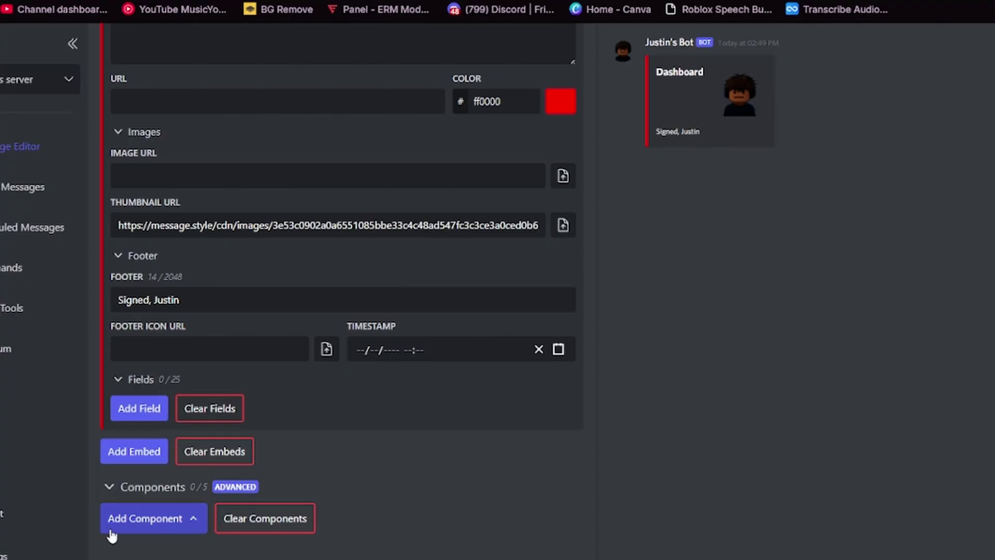
{"action": "left_click", "coordinate": [189, 516]}
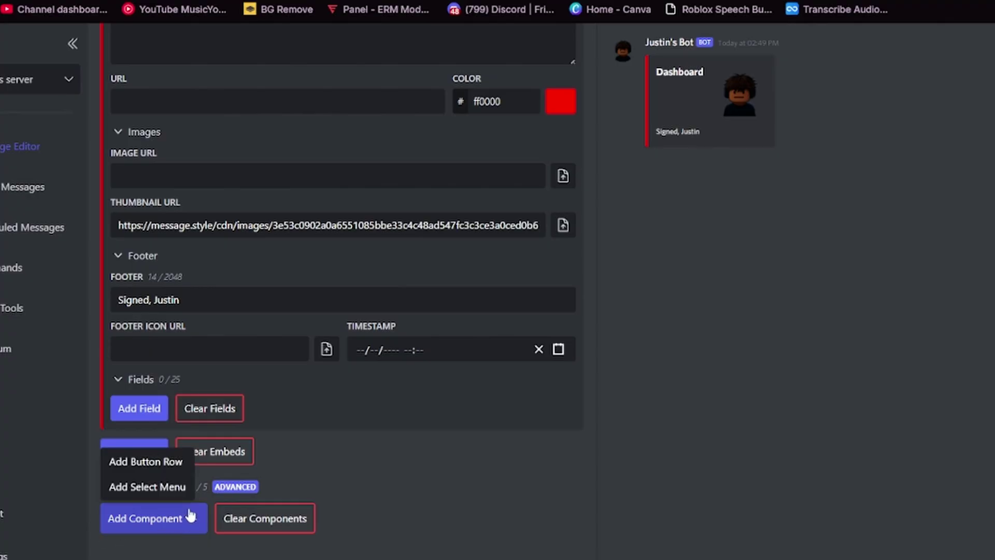
{"action": "left_click", "coordinate": [111, 461]}
{"action": "scroll", "coordinate": [97, 535], "scroll_direction": "down", "scroll_amount": 2}
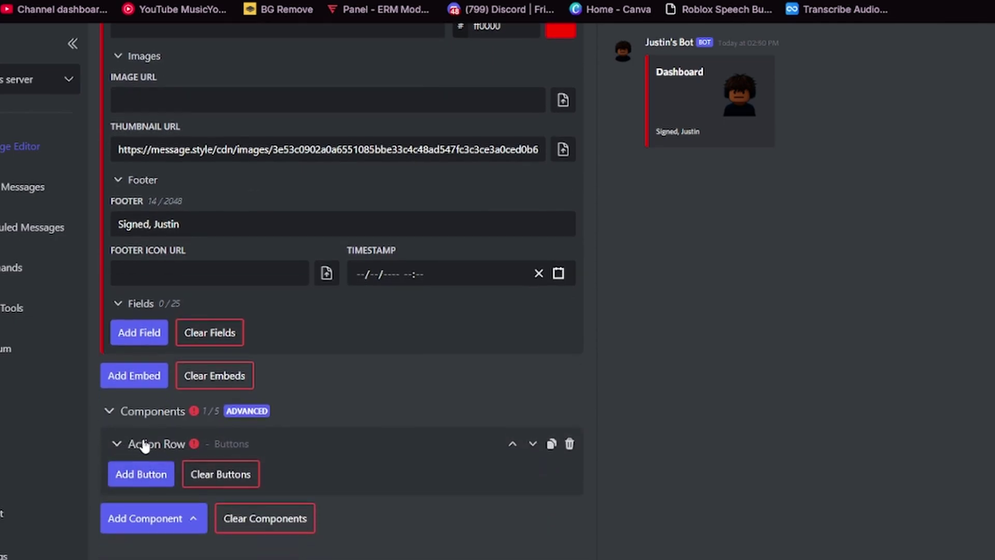
{"action": "left_click_drag", "start_coordinate": [146, 444], "coordinate": [115, 473]}
{"action": "left_click", "coordinate": [122, 475]}
{"action": "scroll", "coordinate": [143, 439], "scroll_direction": "down", "scroll_amount": 4}
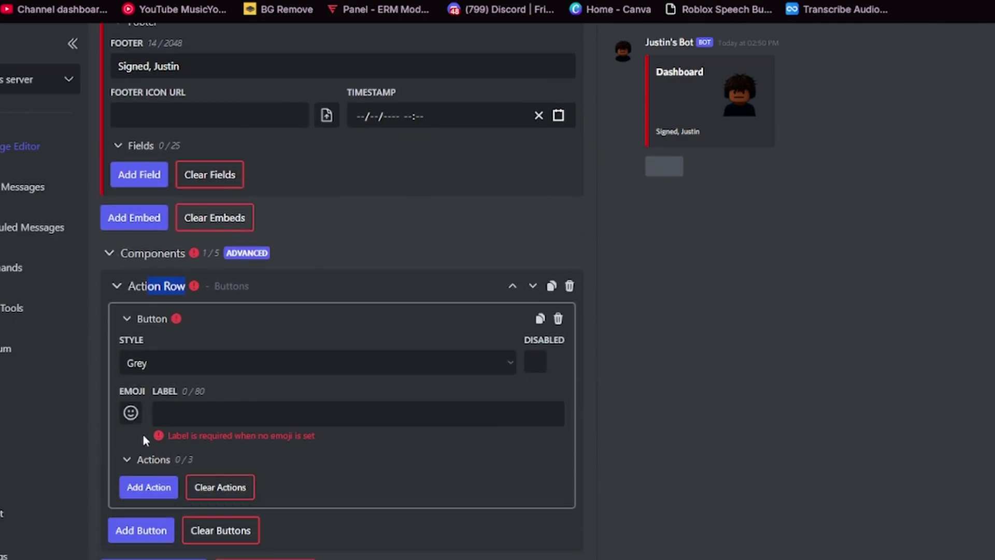
Try the Blurple, Green and Red styles on the button.
{"action": "left_click", "coordinate": [184, 364]}
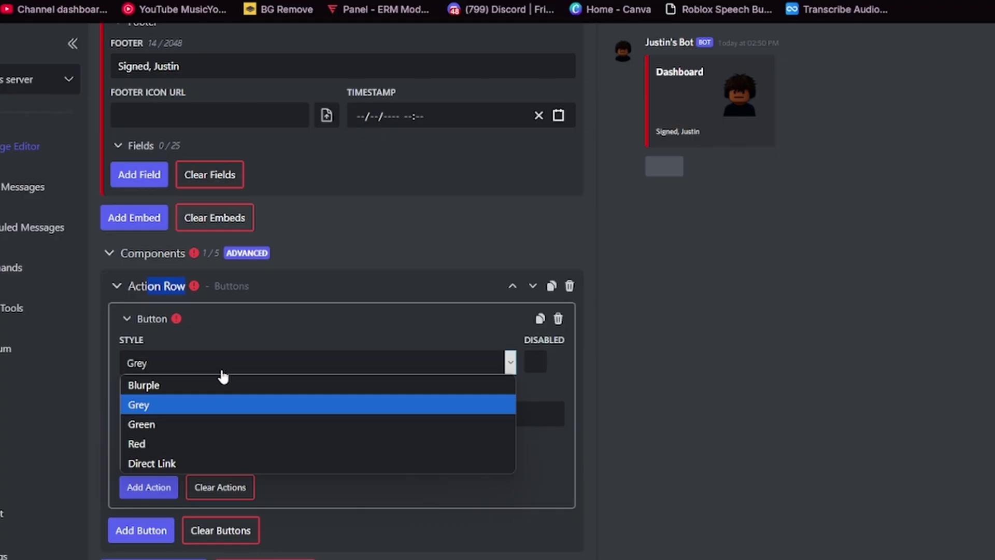
{"action": "left_click", "coordinate": [223, 385]}
{"action": "left_click", "coordinate": [160, 363]}
{"action": "left_click", "coordinate": [168, 423]}
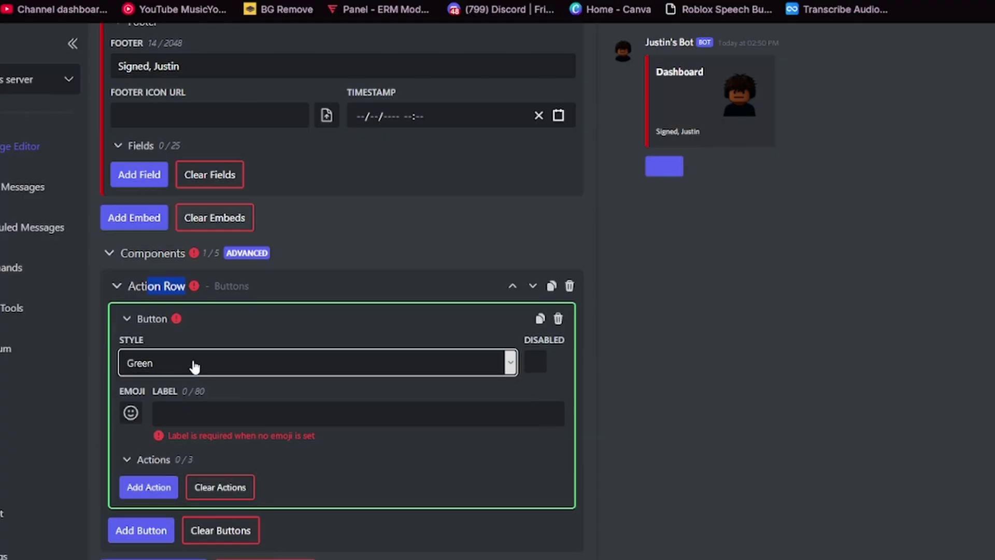
{"action": "left_click", "coordinate": [194, 365]}
{"action": "left_click", "coordinate": [179, 442]}
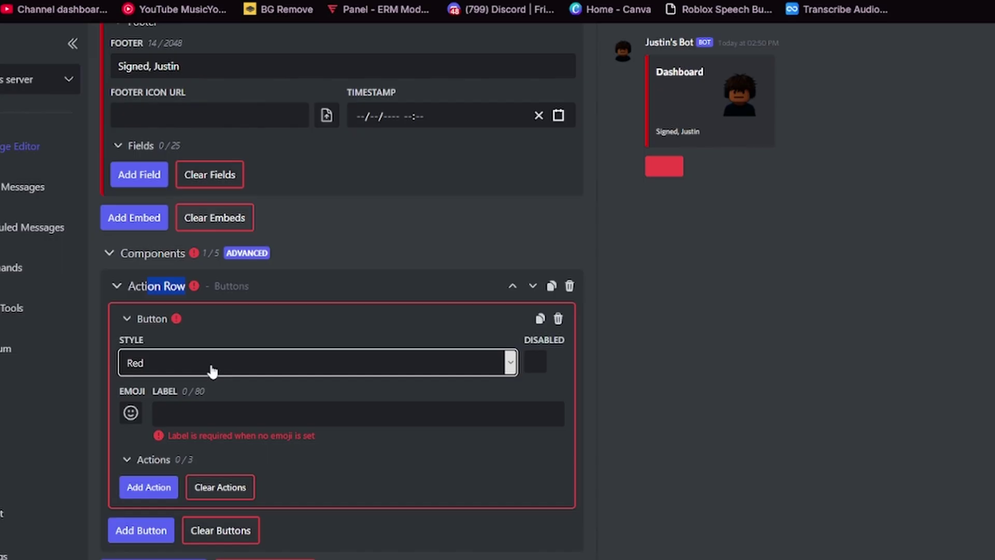
{"action": "left_click", "coordinate": [211, 368]}
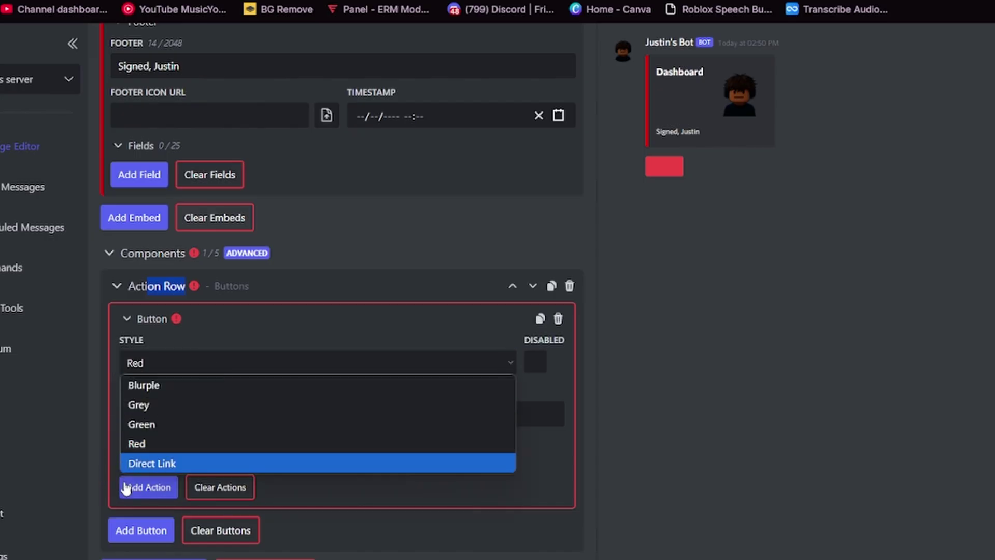
{"action": "left_click", "coordinate": [149, 463]}
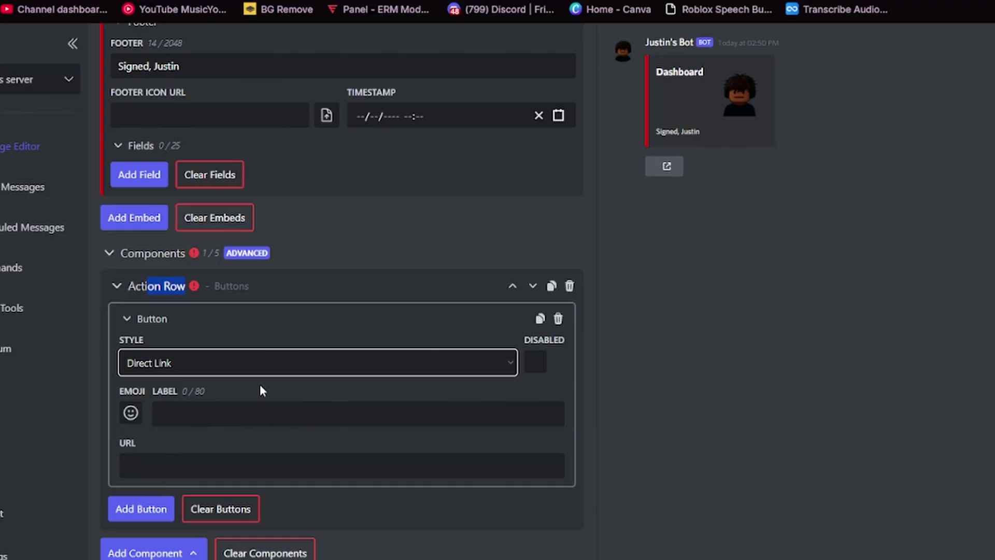
{"action": "left_click", "coordinate": [196, 473]}
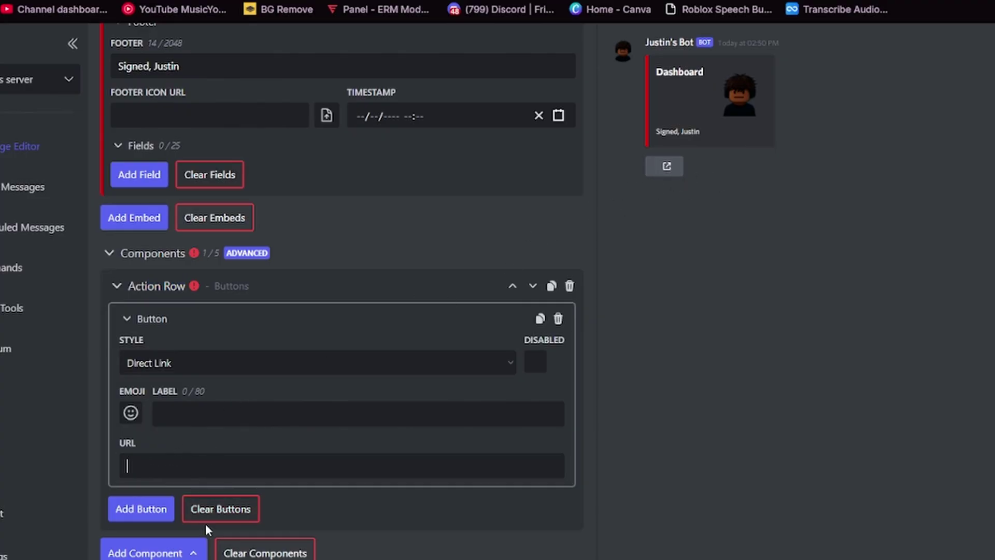
{"action": "type", "text": "youtube.com"}
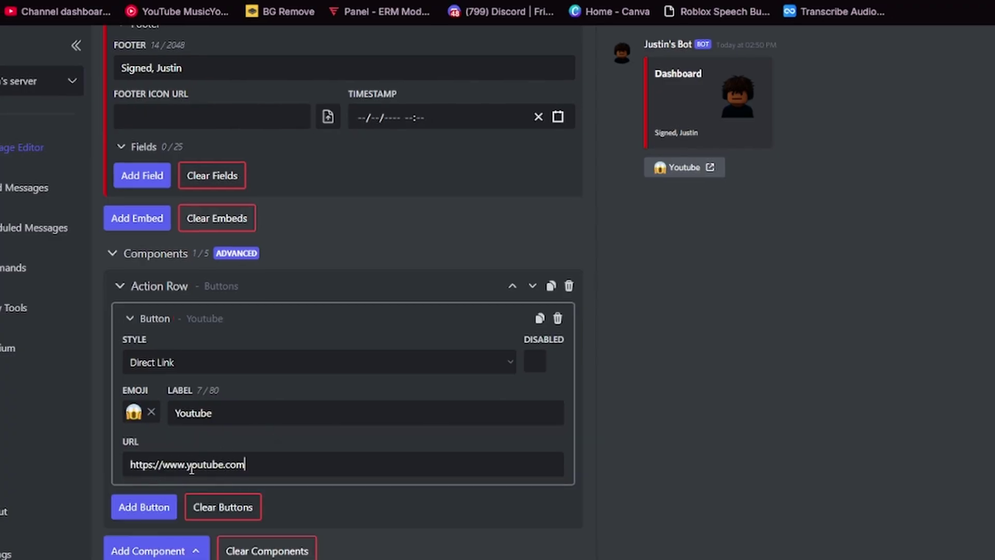
{"action": "left_click_drag", "start_coordinate": [192, 464], "coordinate": [129, 464]}
{"action": "left_click", "coordinate": [251, 447]}
Send the message with the button to the general channel and test the Youtube link in Discord without visiting the site.
{"action": "scroll", "coordinate": [284, 425], "scroll_direction": "up", "scroll_amount": 10}
{"action": "scroll", "coordinate": [317, 407], "scroll_direction": "up", "scroll_amount": 6}
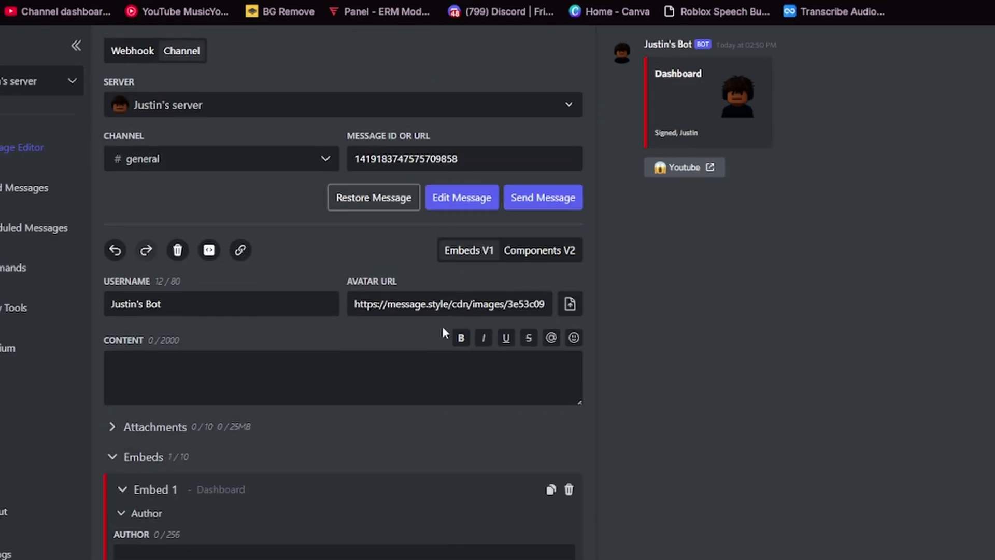
{"action": "left_click_drag", "start_coordinate": [527, 196], "coordinate": [531, 215]}
{"action": "left_click", "coordinate": [533, 200]}
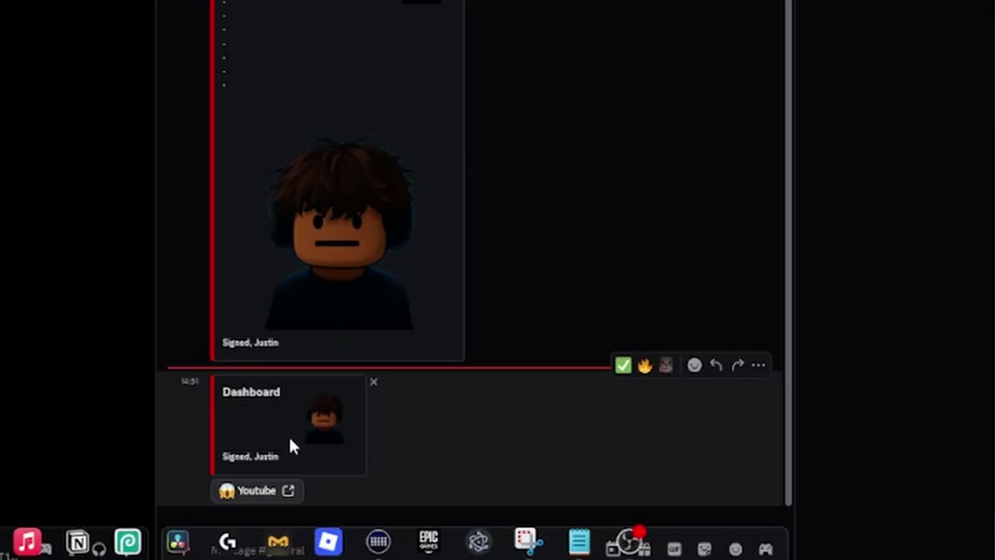
{"action": "left_click", "coordinate": [256, 490]}
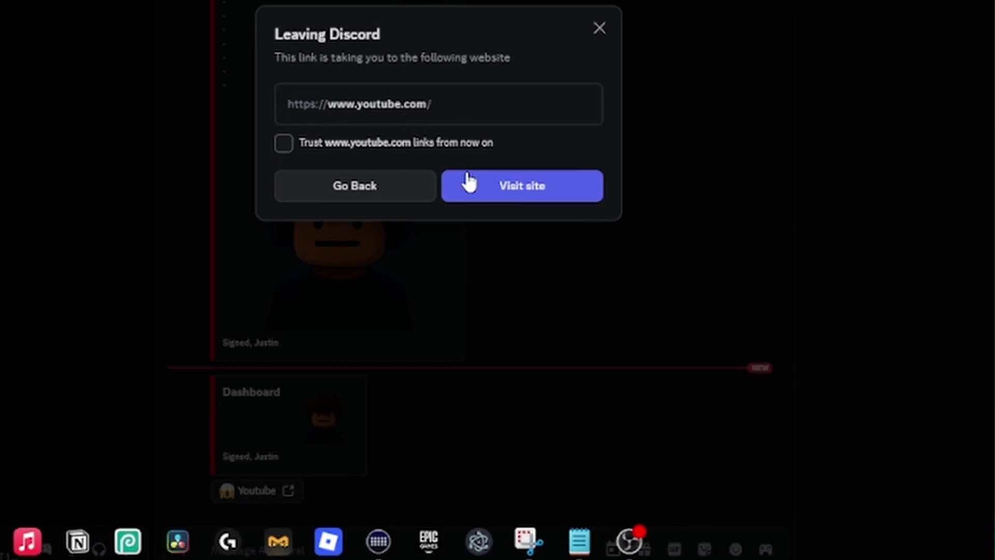
{"action": "key", "text": "Escape"}
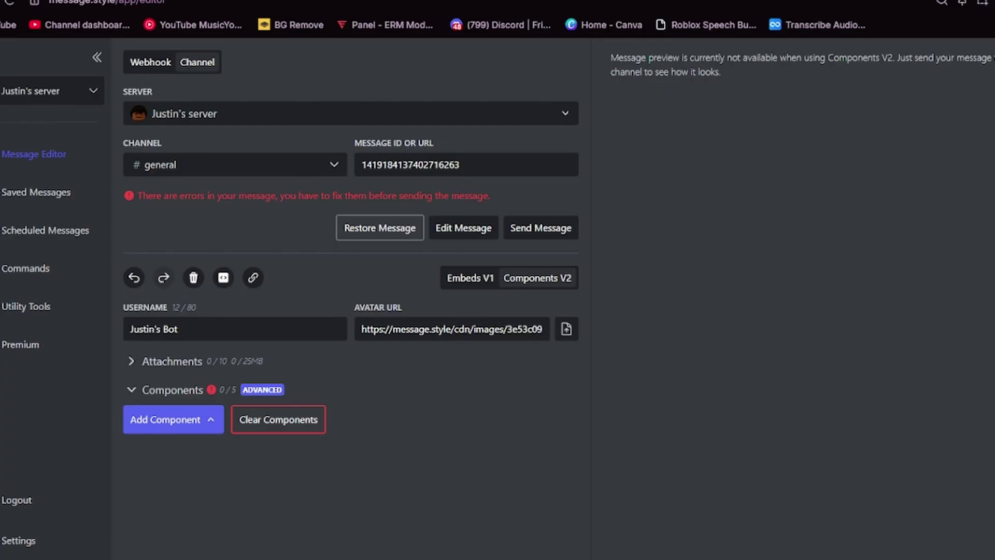
Switch to Discord and look at the Sydney Dashboard message as an example of a Components V2 layout.
{"action": "key", "text": "alt+Tab"}
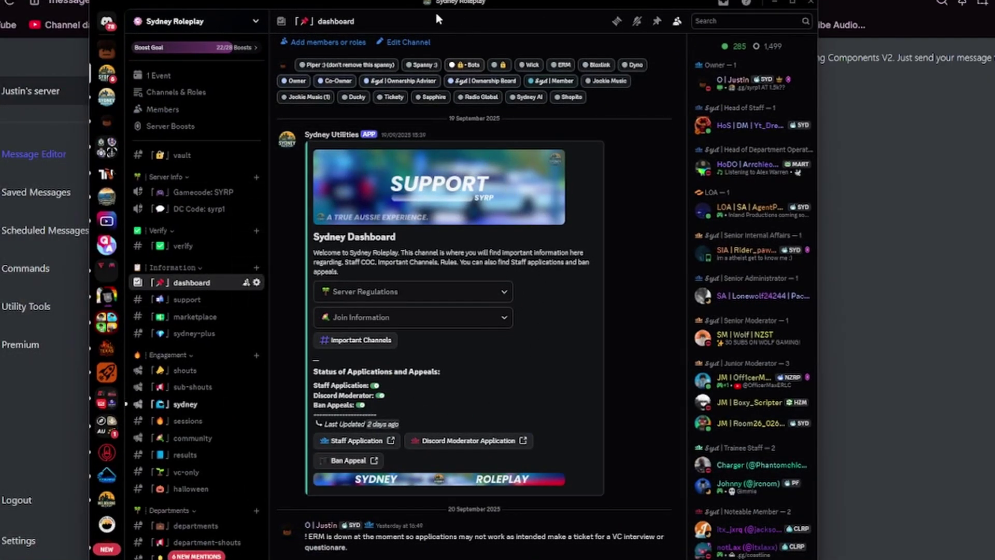
{"action": "left_click_drag", "start_coordinate": [414, 4], "coordinate": [0, 171]}
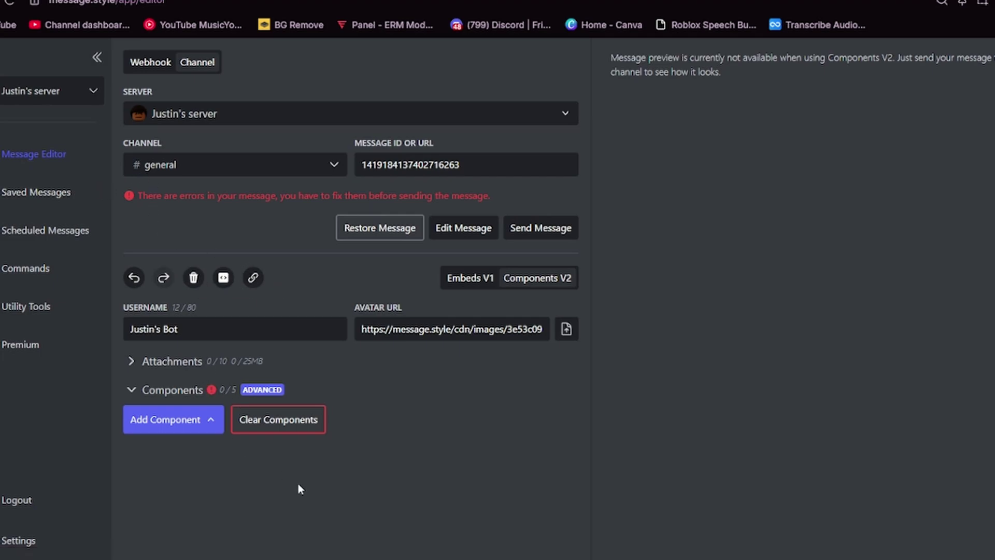
Add a container to the message's components and set its color to turquoise 05e9e6.
{"action": "left_click", "coordinate": [172, 421]}
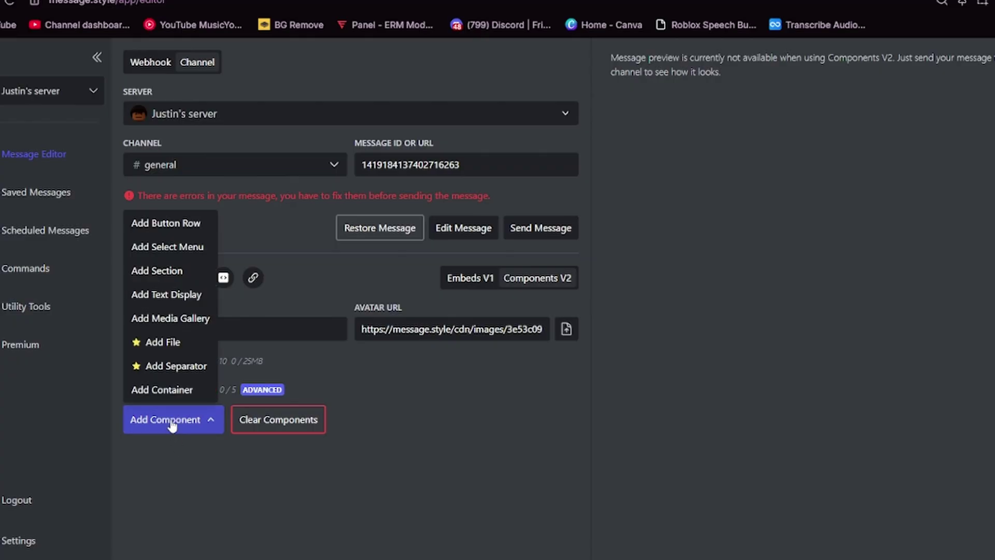
{"action": "left_click", "coordinate": [171, 390]}
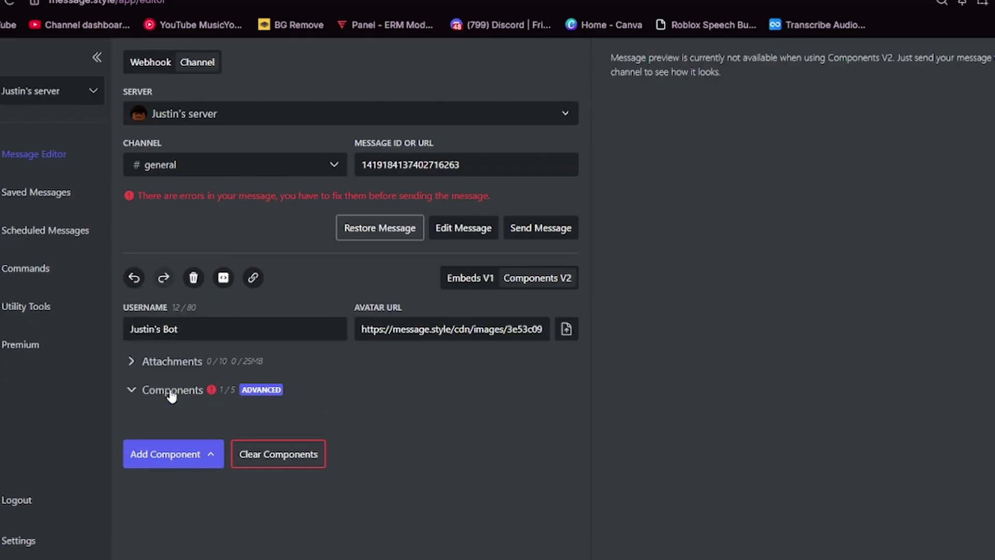
{"action": "scroll", "coordinate": [172, 400], "scroll_direction": "down", "scroll_amount": 1}
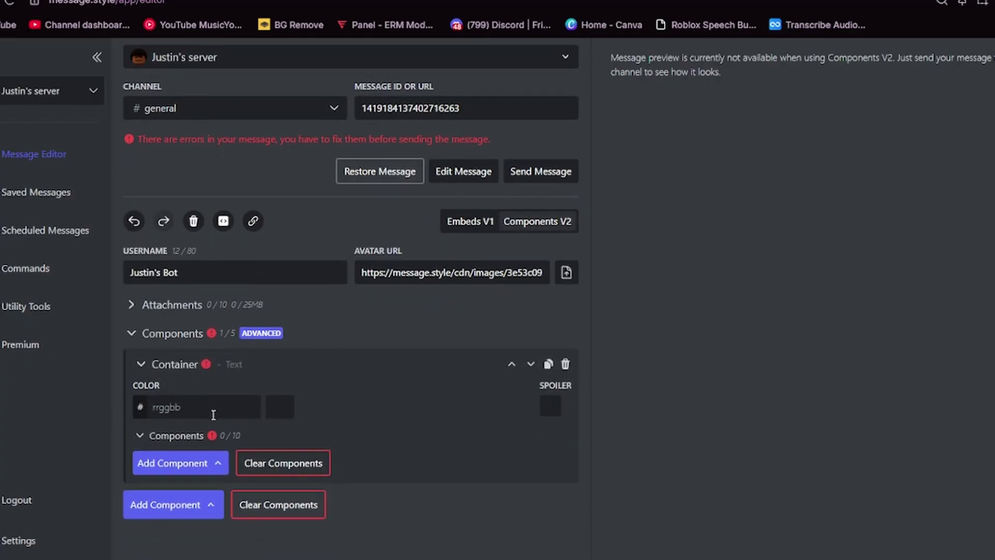
{"action": "left_click", "coordinate": [280, 407]}
{"action": "left_click", "coordinate": [203, 378]}
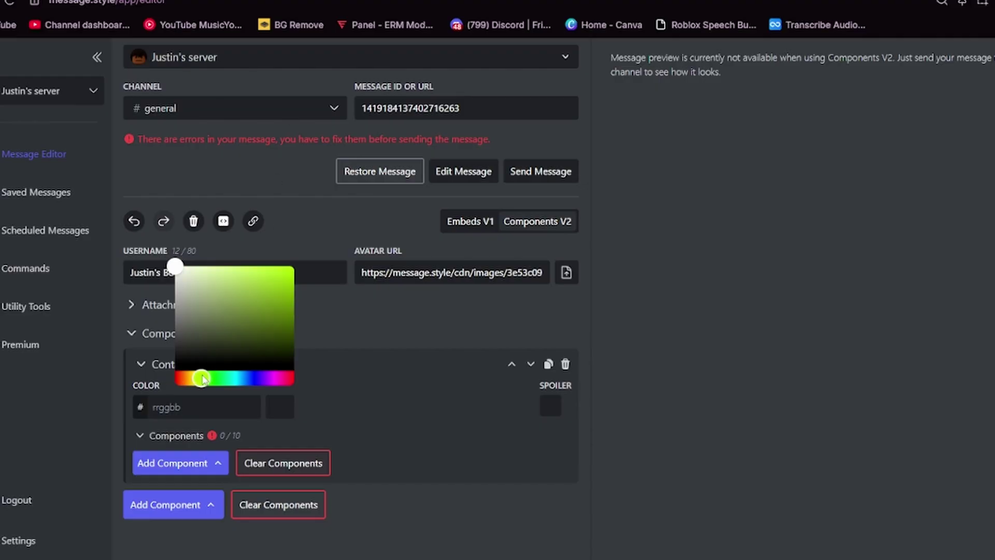
{"action": "left_click", "coordinate": [268, 251]}
{"action": "left_click", "coordinate": [280, 407]}
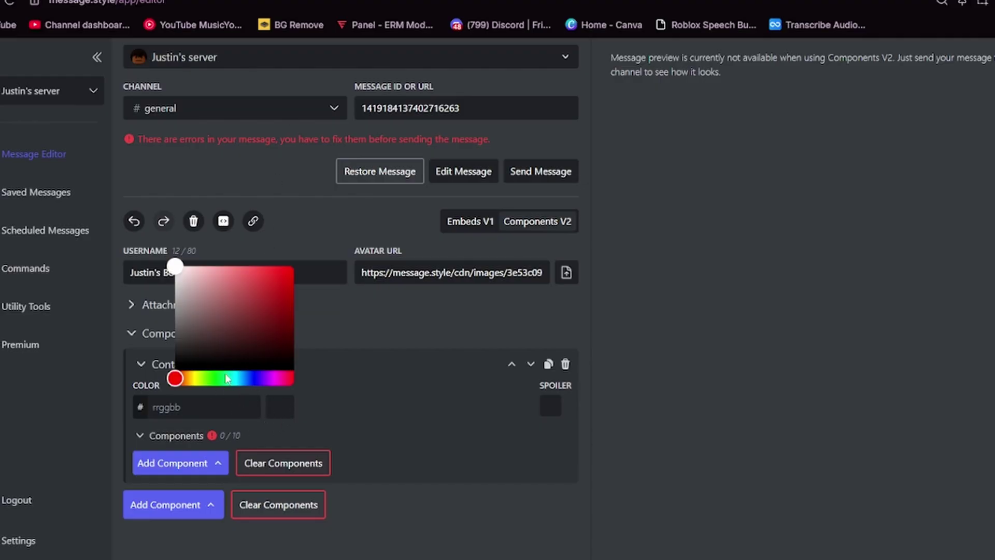
{"action": "left_click", "coordinate": [234, 379]}
{"action": "left_click", "coordinate": [287, 273]}
{"action": "left_click", "coordinate": [412, 465]}
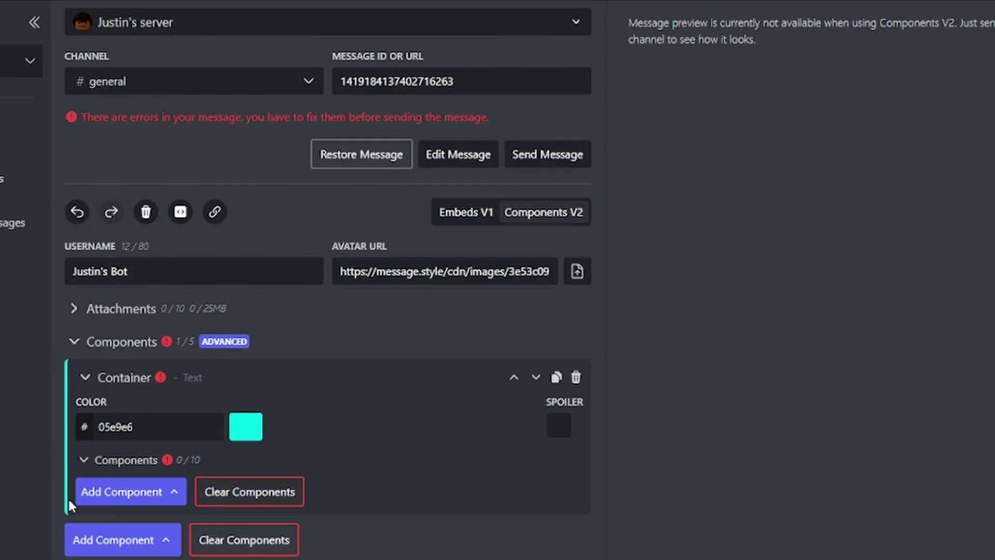
Add a text display inside the container reading "## Hello World" with "This is my new ERLC server, welcome." on the line below.
{"action": "left_click", "coordinate": [123, 502]}
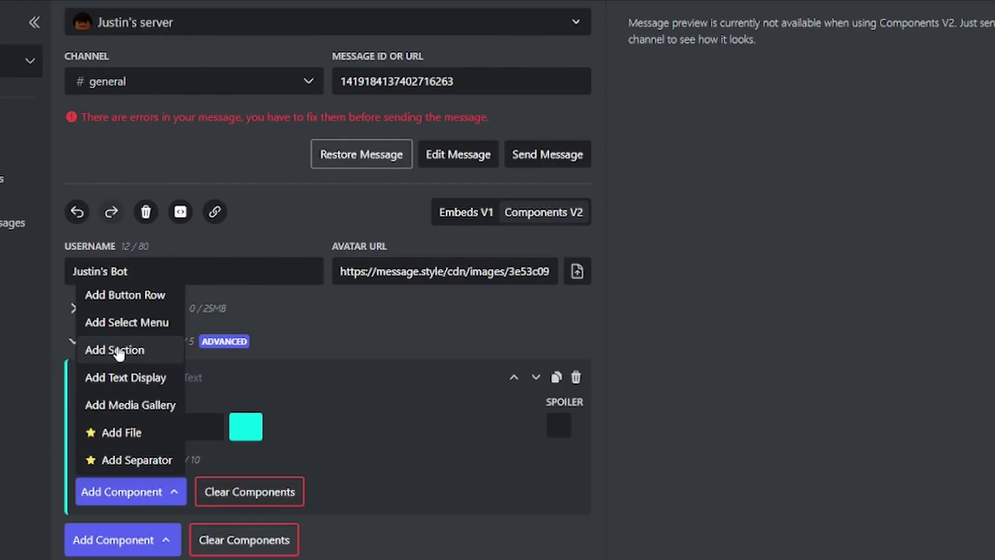
{"action": "left_click", "coordinate": [99, 376]}
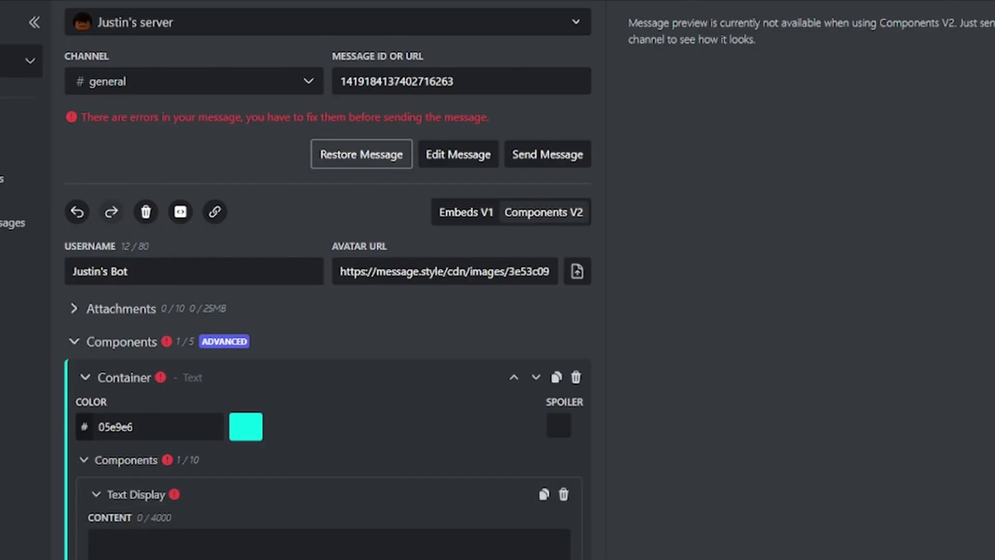
{"action": "type", "text": "## Hello W"}
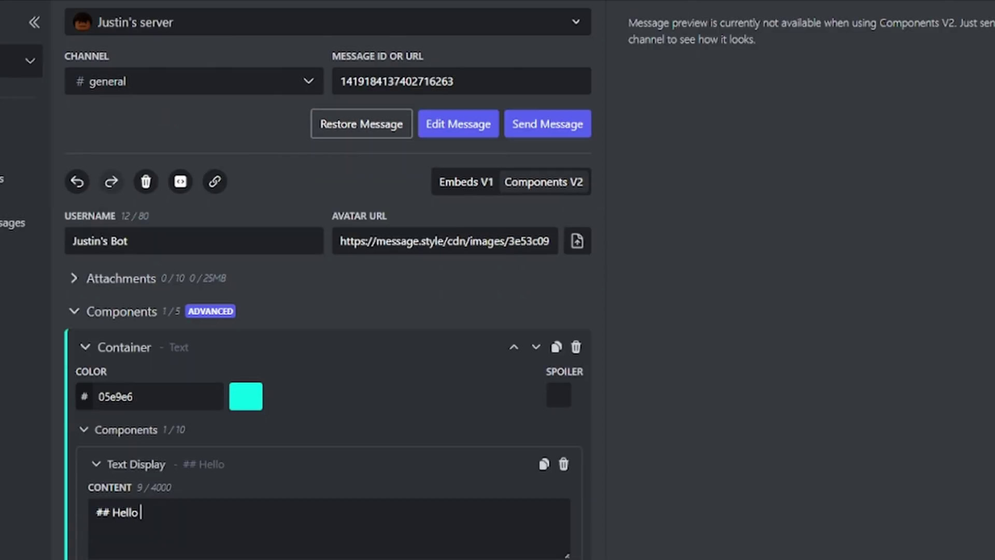
{"action": "type", "text": "orld"}
{"action": "key", "text": "Return"}
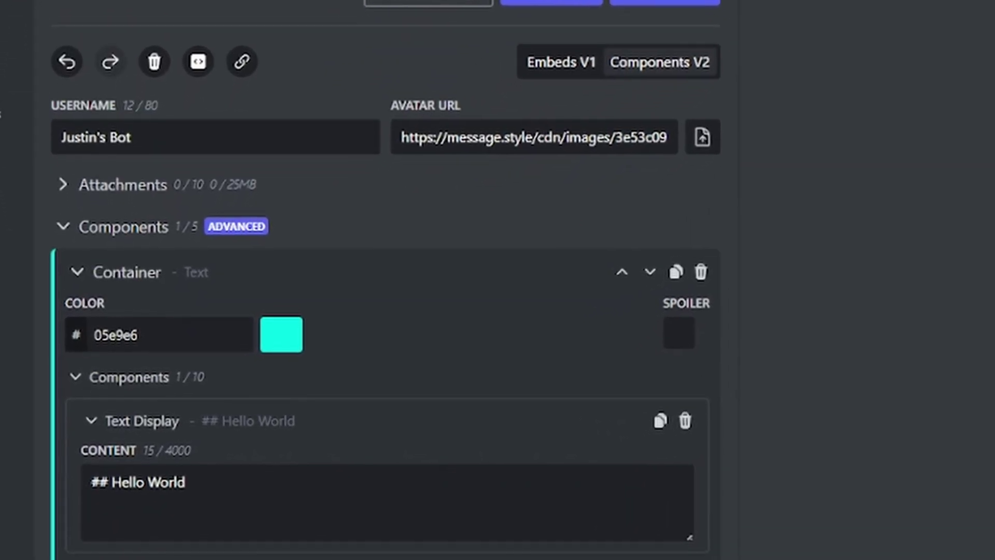
{"action": "type", "text": "This is m"}
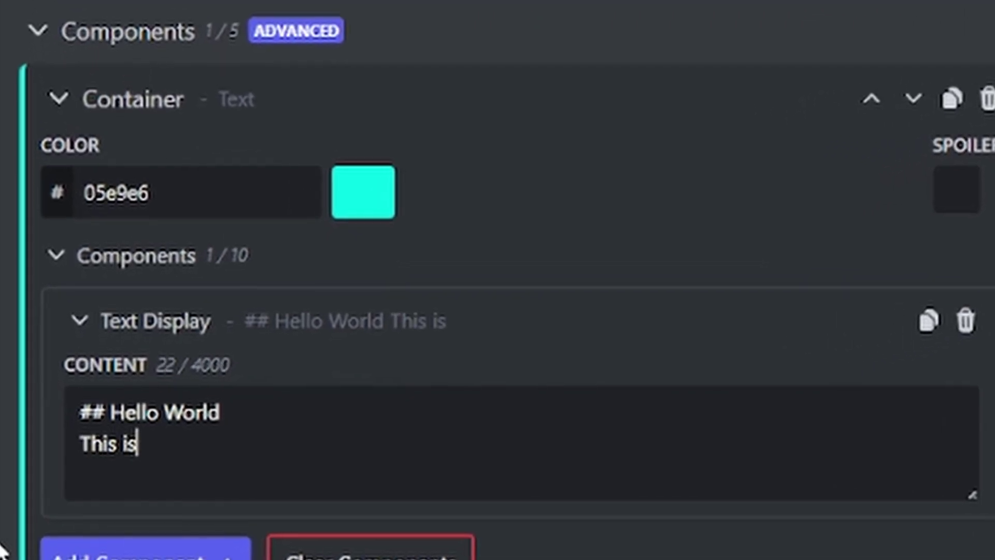
{"action": "type", "text": "y new ERL"}
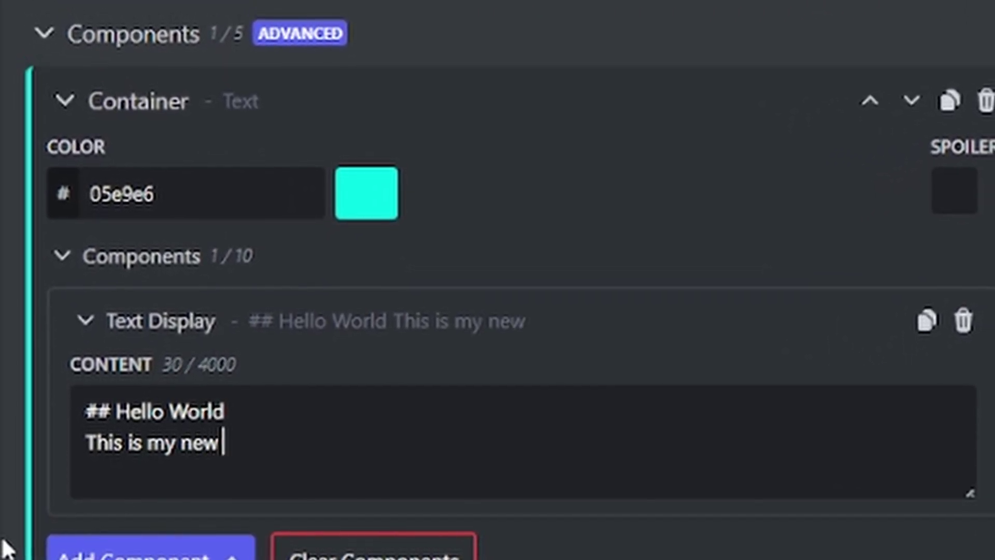
{"action": "type", "text": "C server, we"}
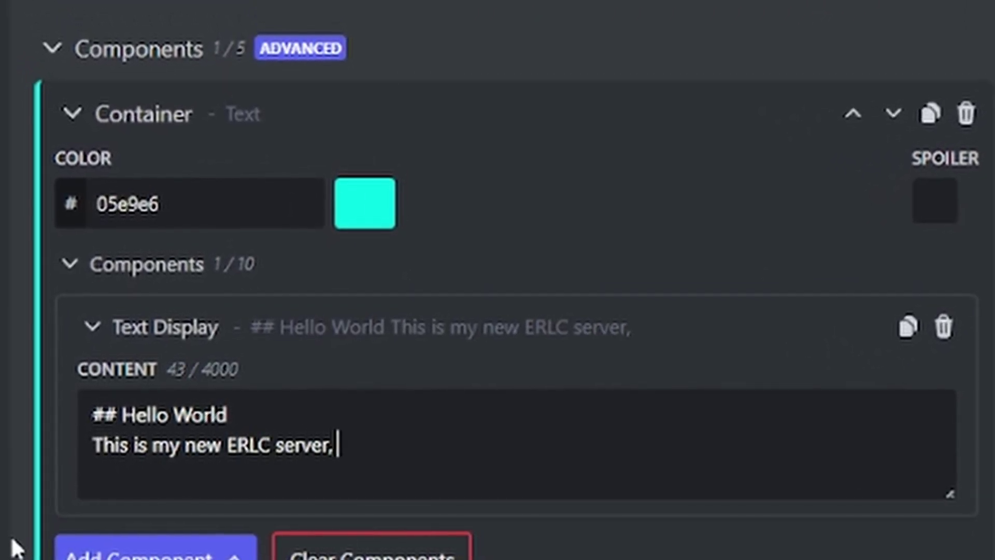
{"action": "type", "text": "lcome."}
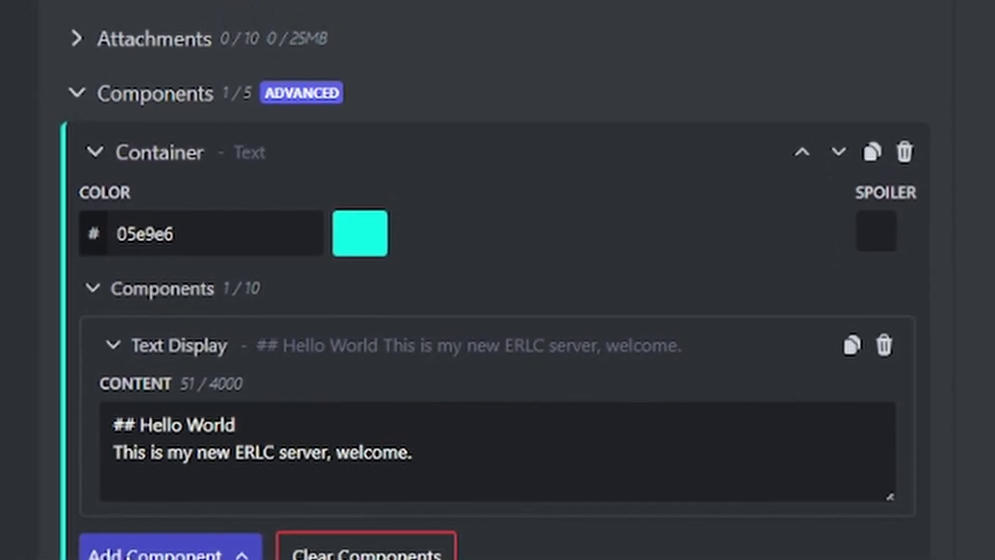
Add three lines below the welcome text holding the heading markers #, ## and ###.
{"action": "left_click_drag", "start_coordinate": [138, 426], "coordinate": [96, 423]}
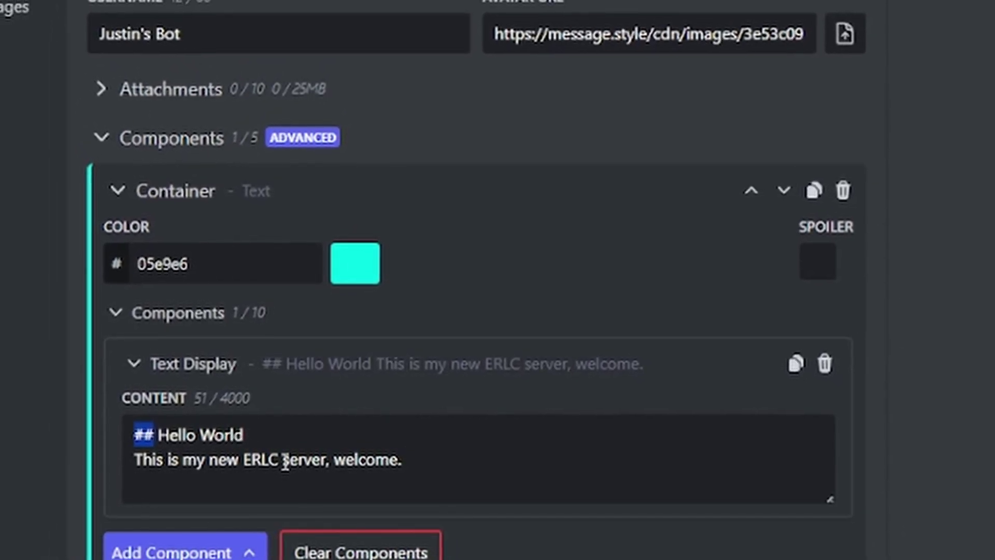
{"action": "left_click", "coordinate": [321, 493]}
{"action": "key", "text": "Return"}
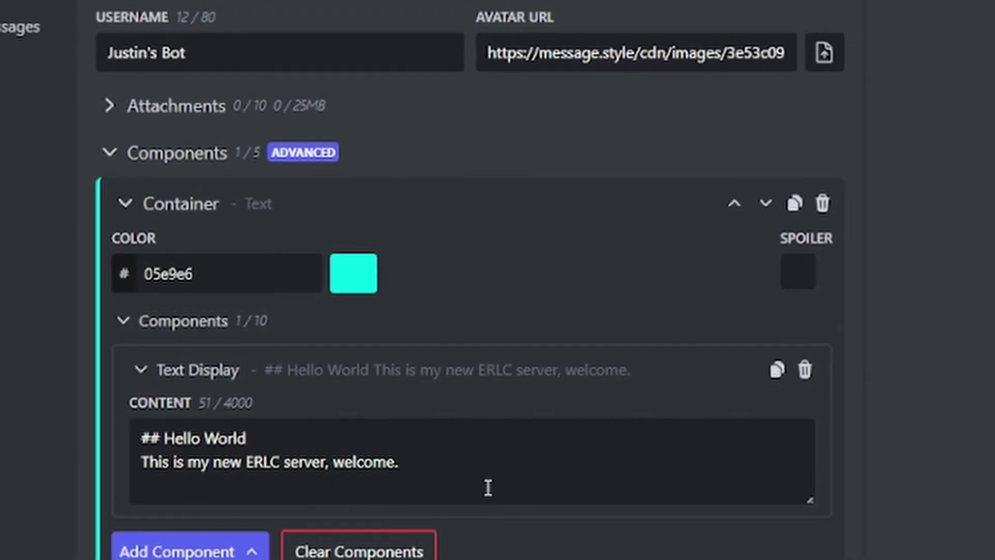
{"action": "type", "text": "#"}
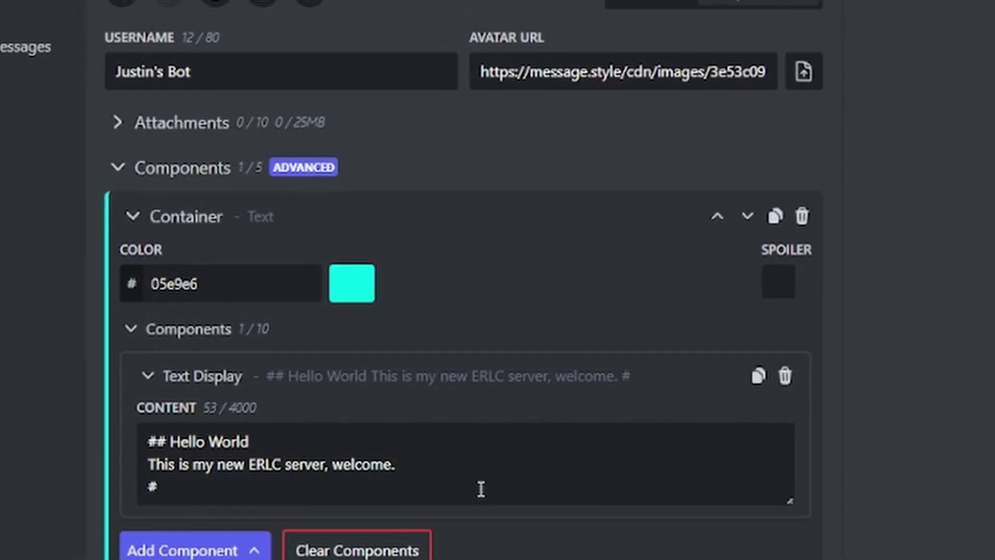
{"action": "key", "text": "Return"}
{"action": "type", "text": "##"}
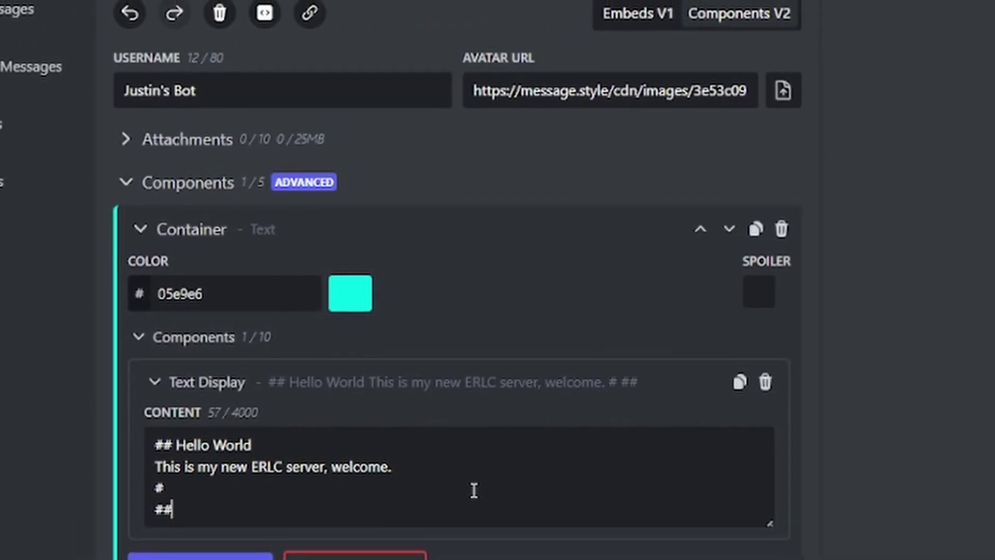
{"action": "key", "text": "Return"}
{"action": "type", "text": "##"}
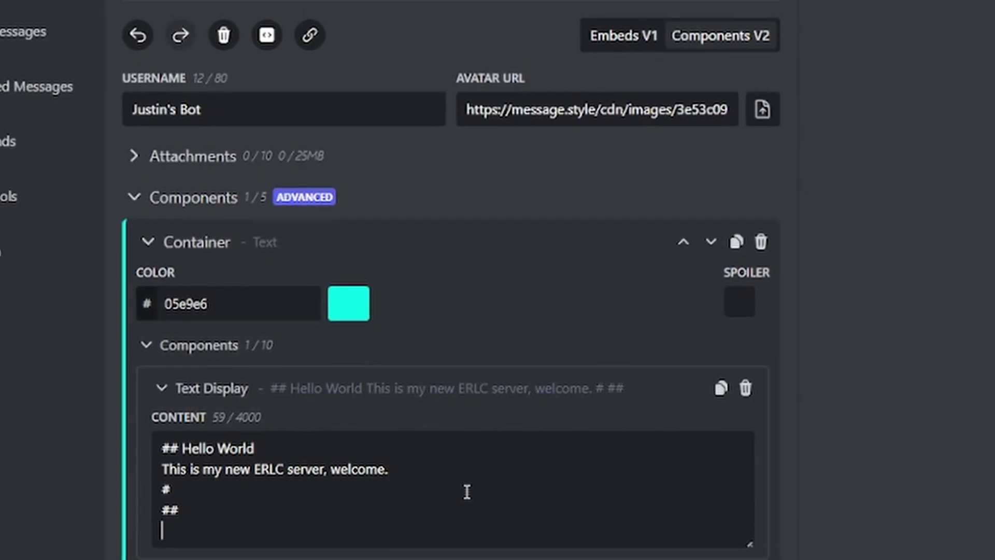
{"action": "type", "text": "#"}
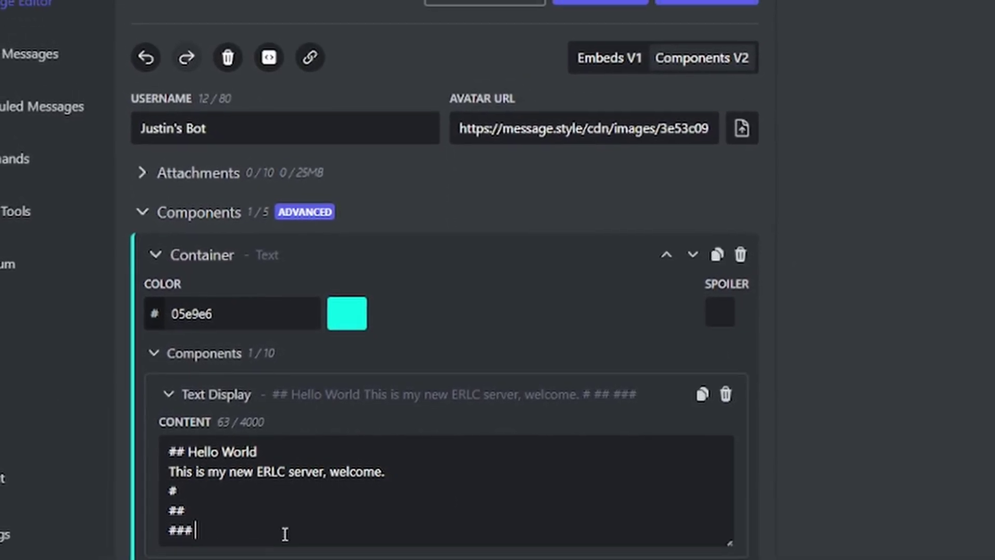
Put the word Hello after each of the three heading markers #, ## and ###.
{"action": "double_click", "coordinate": [206, 452]}
{"action": "key", "text": "ctrl+c"}
{"action": "left_click", "coordinate": [180, 491]}
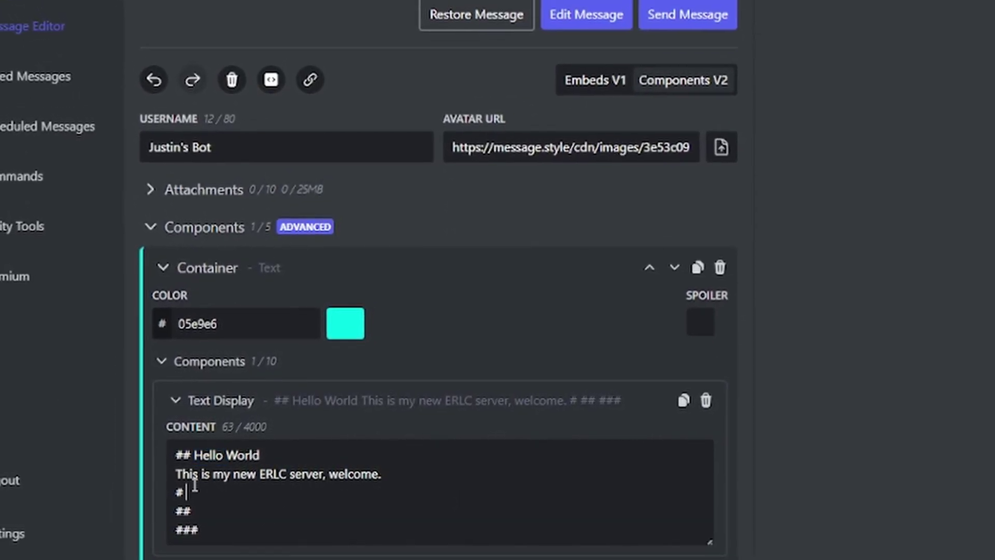
{"action": "key", "text": "ctrl+v"}
{"action": "left_click", "coordinate": [233, 510]}
{"action": "type", "text": "Hello"}
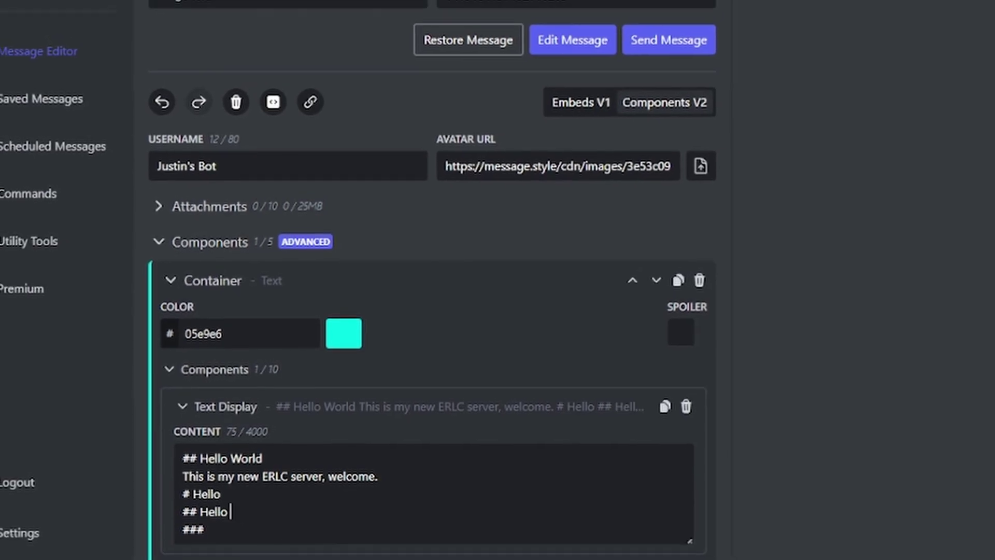
{"action": "left_click", "coordinate": [235, 529]}
{"action": "key", "text": "ctrl+v"}
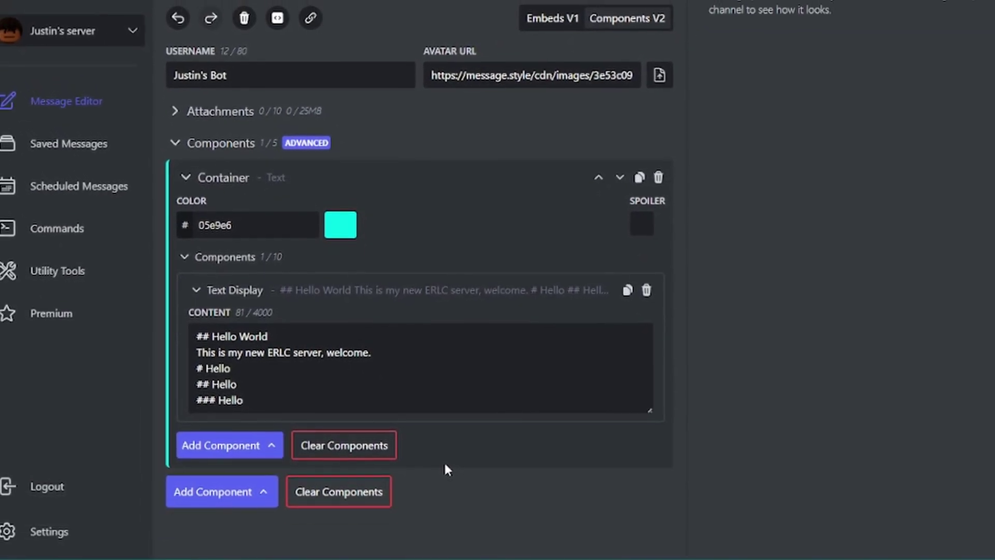
Add a button row inside the container with one button in the Direct Link style.
{"action": "left_click", "coordinate": [224, 451]}
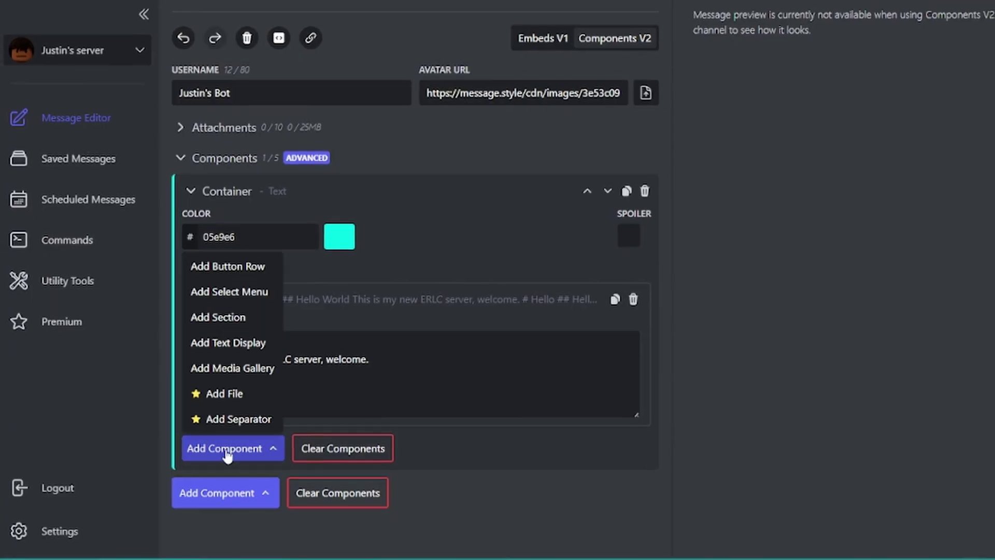
{"action": "left_click", "coordinate": [249, 267]}
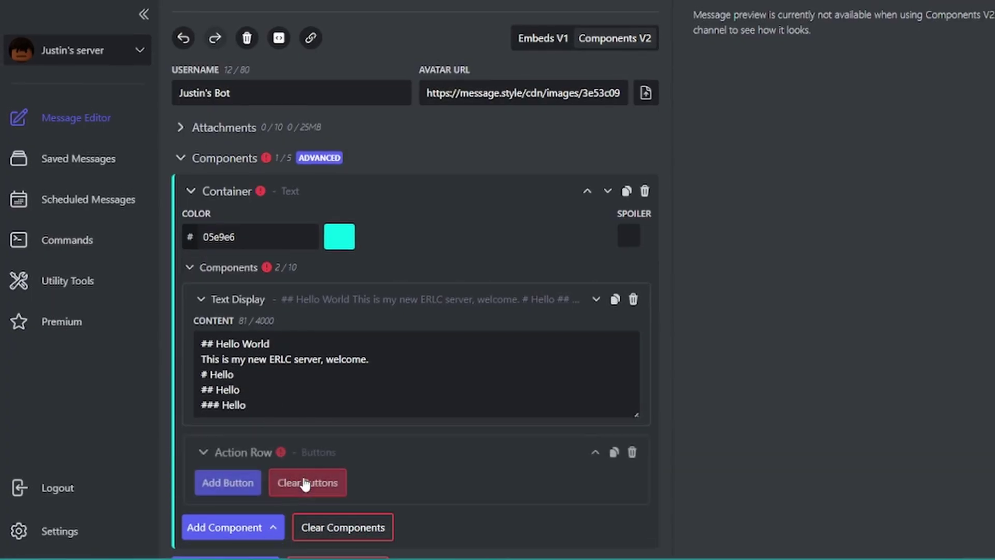
{"action": "left_click", "coordinate": [267, 234]}
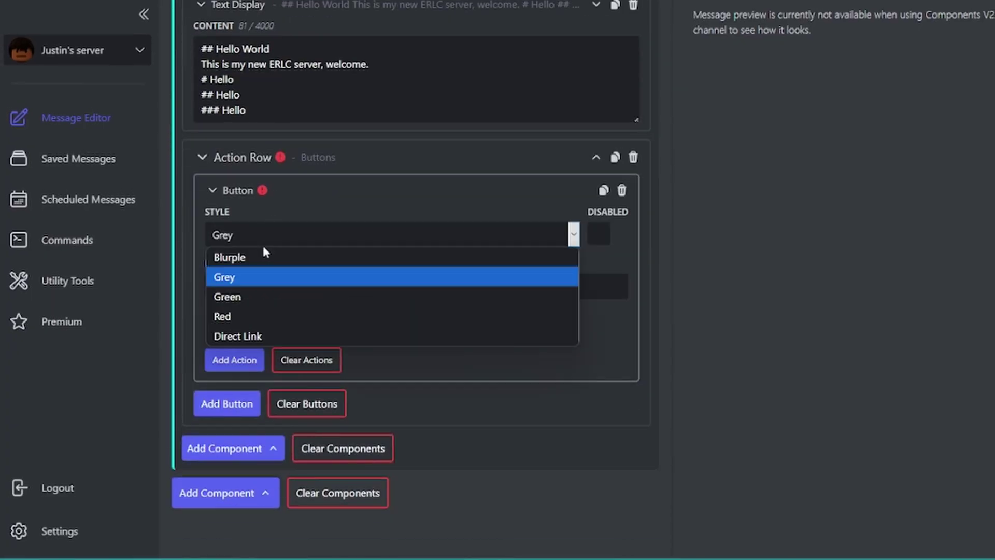
{"action": "left_click", "coordinate": [254, 339]}
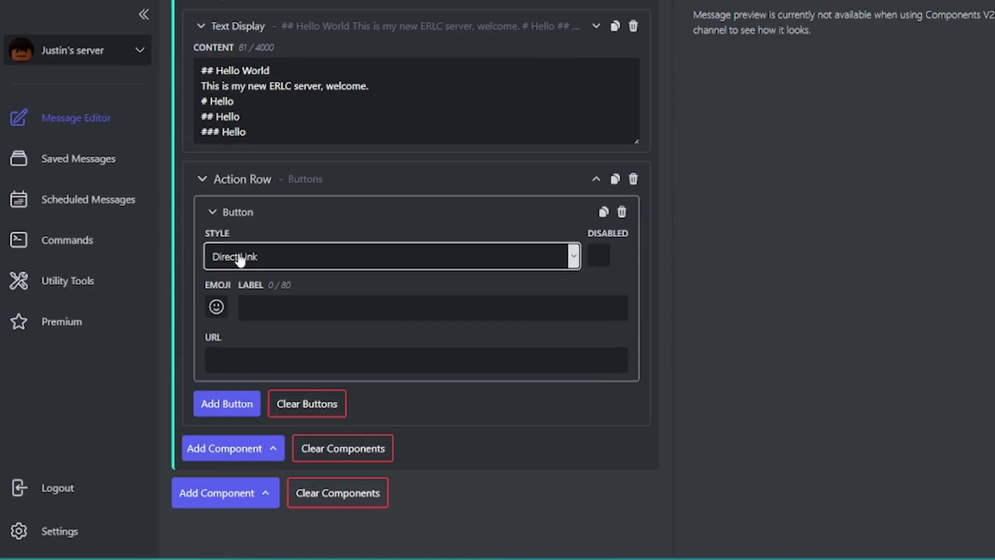
{"action": "left_click", "coordinate": [227, 302]}
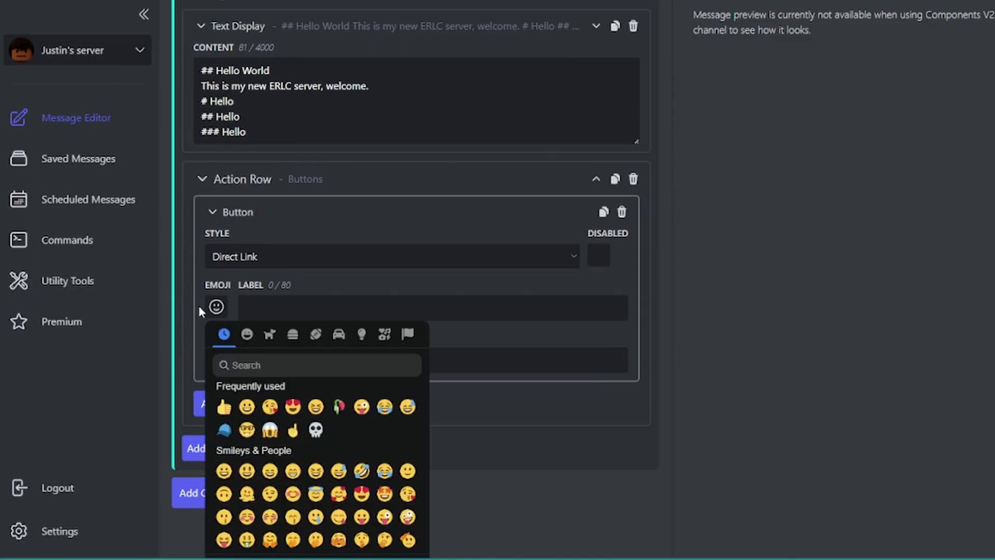
{"action": "scroll", "coordinate": [328, 422], "scroll_direction": "down", "scroll_amount": 3}
{"action": "scroll", "coordinate": [328, 423], "scroll_direction": "up", "scroll_amount": 3}
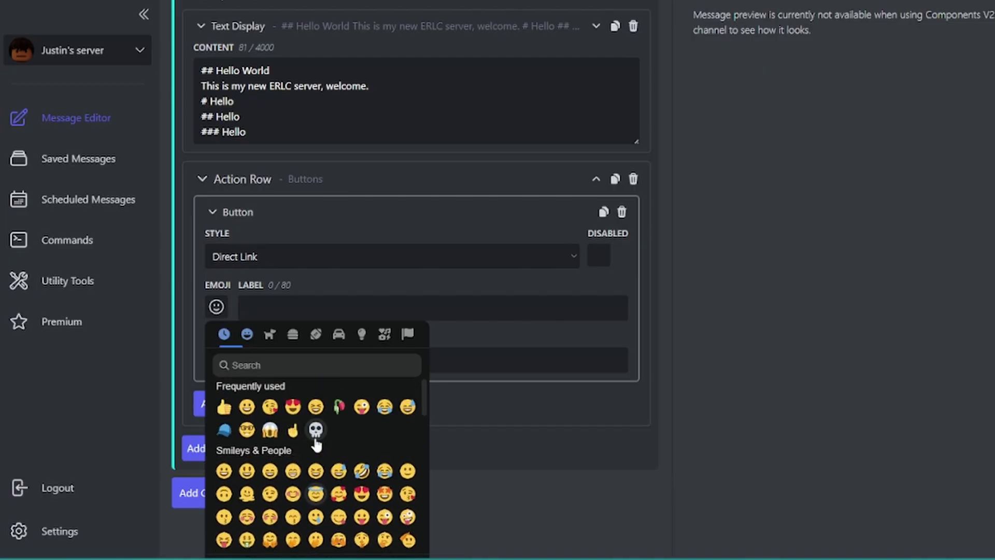
{"action": "left_click", "coordinate": [224, 407]}
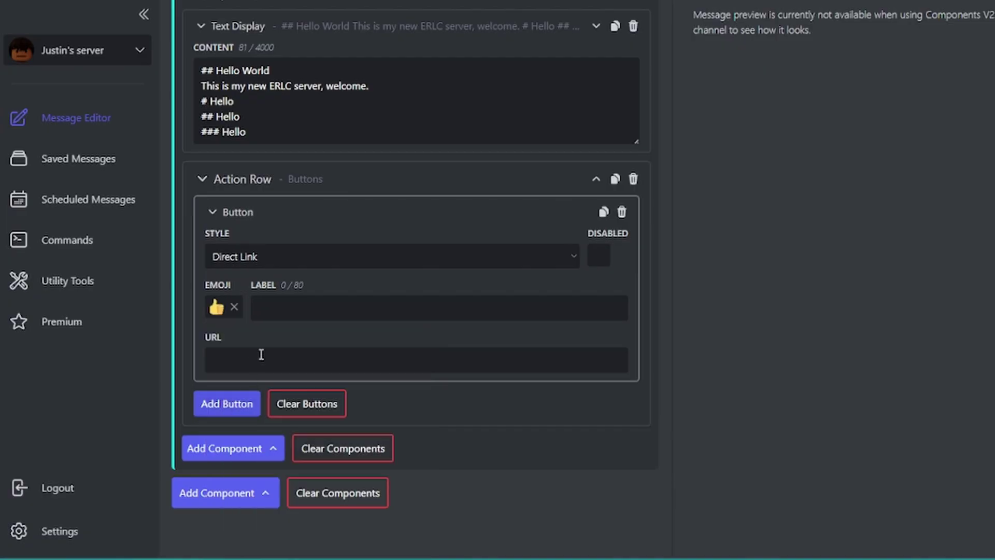
{"action": "left_click", "coordinate": [251, 358]}
{"action": "type", "text": "Hello"}
{"action": "key", "text": "BackSpace"}
{"action": "key", "text": "BackSpace"}
{"action": "key", "text": "BackSpace"}
{"action": "key", "text": "BackSpace"}
{"action": "key", "text": "BackSpace"}
{"action": "key", "text": "BackSpace"}
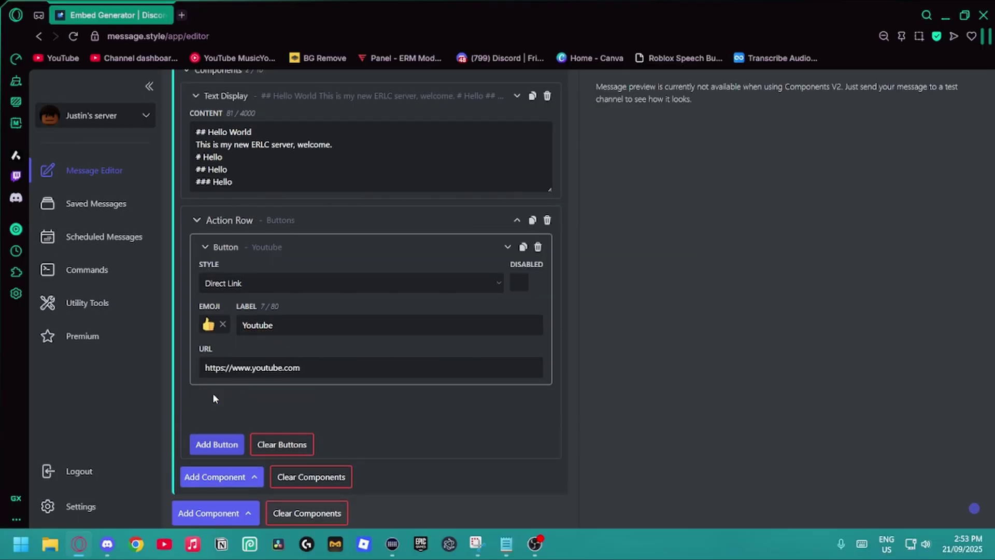
Try adding a second button to the action row and remove it again.
{"action": "left_click", "coordinate": [217, 444]}
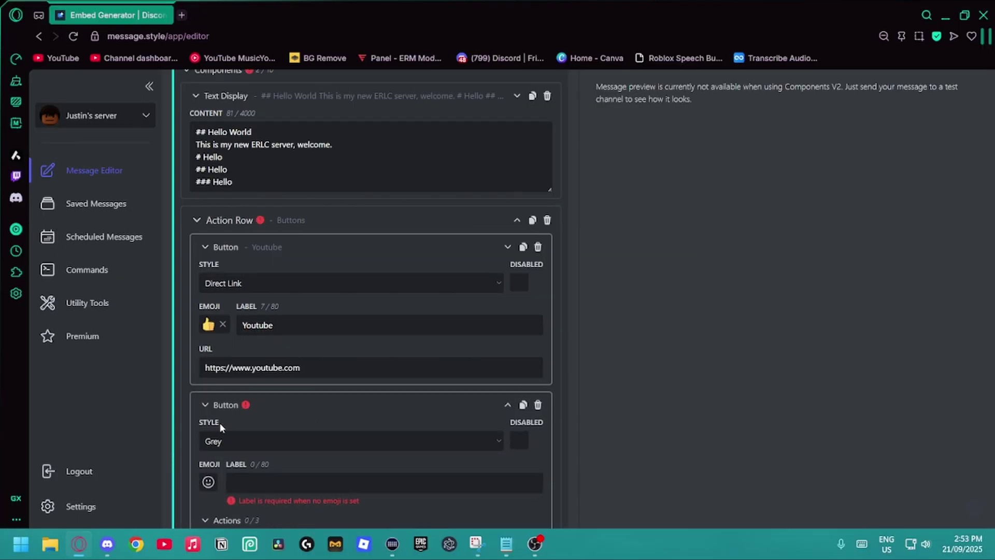
{"action": "scroll", "coordinate": [366, 387], "scroll_direction": "down", "scroll_amount": 1}
{"action": "double_click", "coordinate": [543, 340]}
{"action": "left_click", "coordinate": [539, 340]}
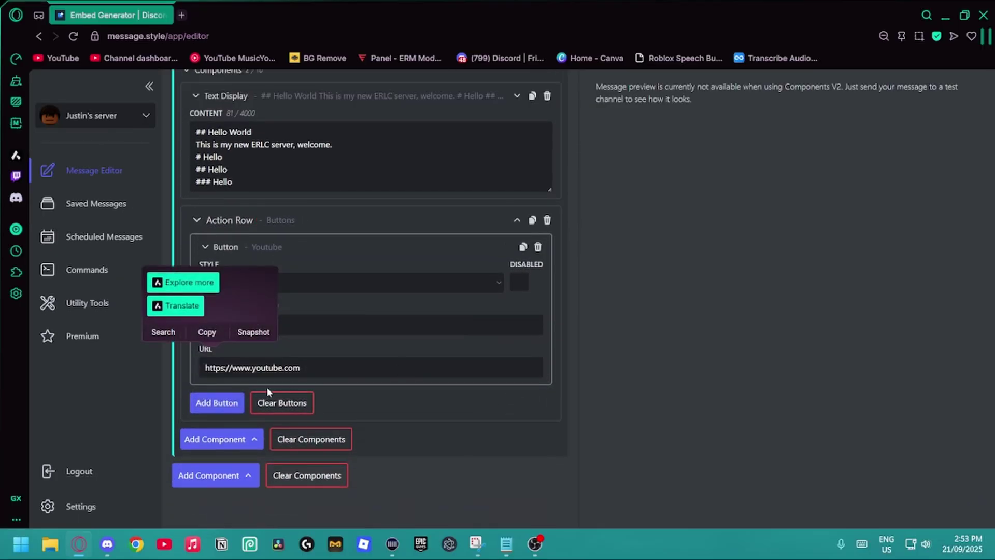
Add a select menu action row inside the container below the Youtube button row.
{"action": "left_click", "coordinate": [222, 441]}
{"action": "left_click", "coordinate": [232, 320]}
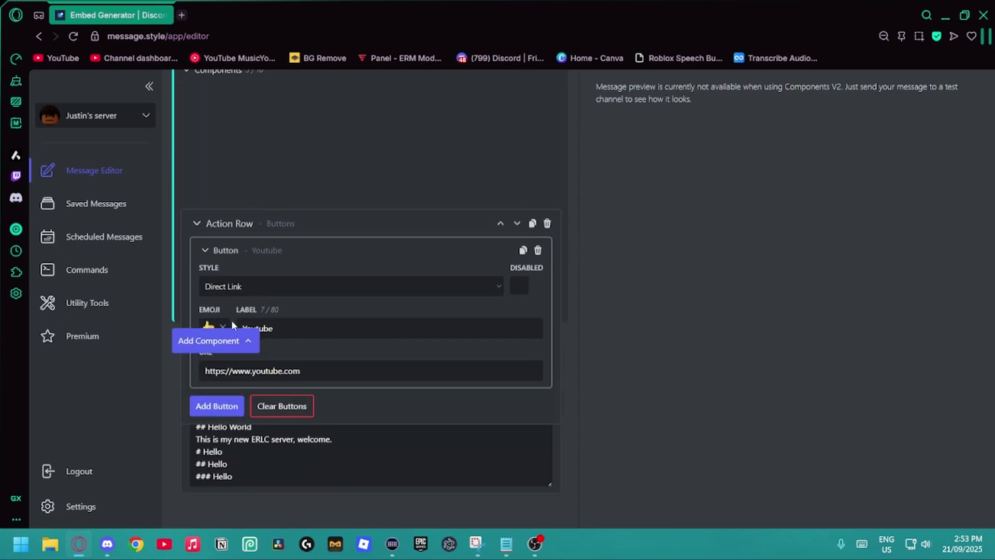
{"action": "scroll", "coordinate": [231, 332], "scroll_direction": "down", "scroll_amount": 3}
{"action": "left_click", "coordinate": [228, 353]}
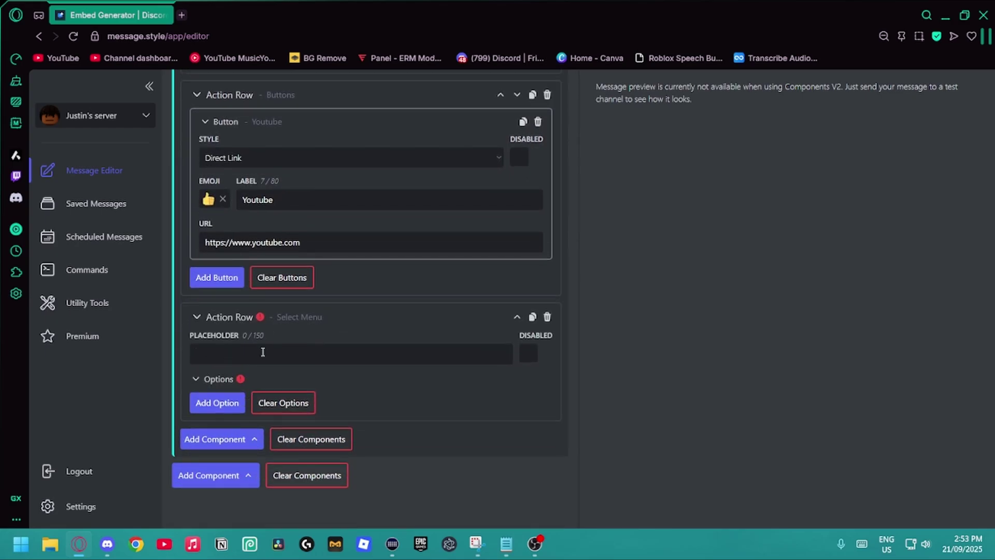
Switch to Discord, view the Discord Rules response from the dashboard's Server Regulations menu, dismiss it and return to the message editor.
{"action": "key", "text": "alt+Tab"}
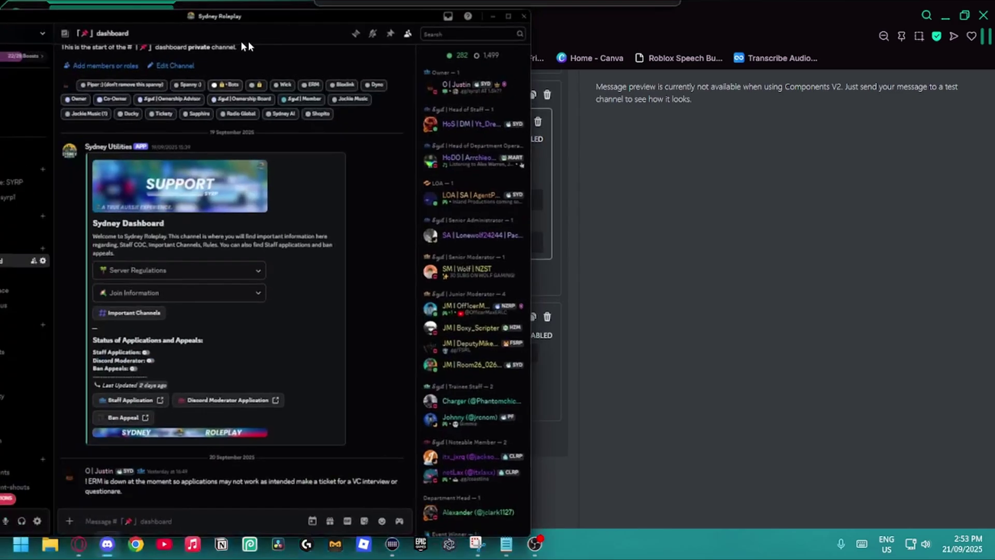
{"action": "left_click_drag", "start_coordinate": [259, 264], "coordinate": [199, 265]}
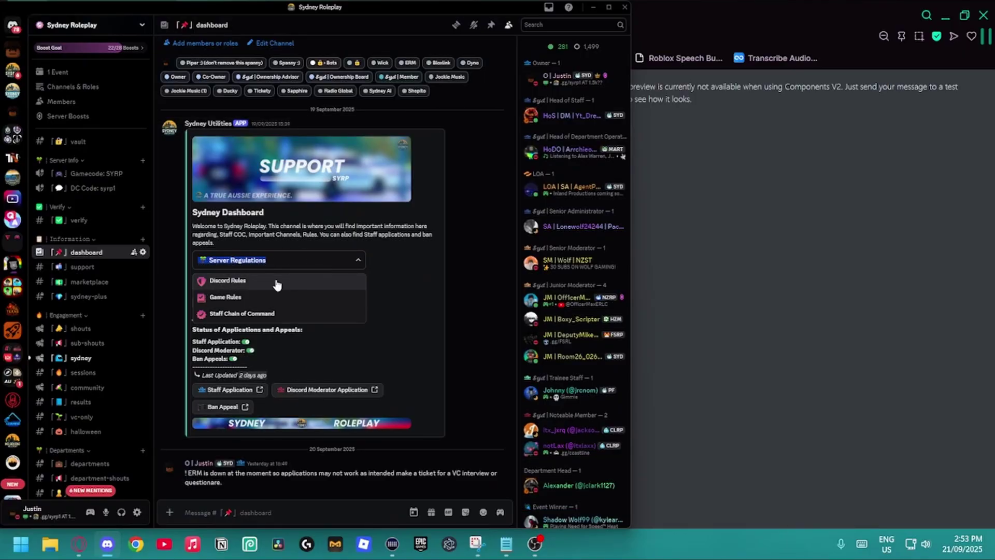
{"action": "left_click", "coordinate": [258, 286]}
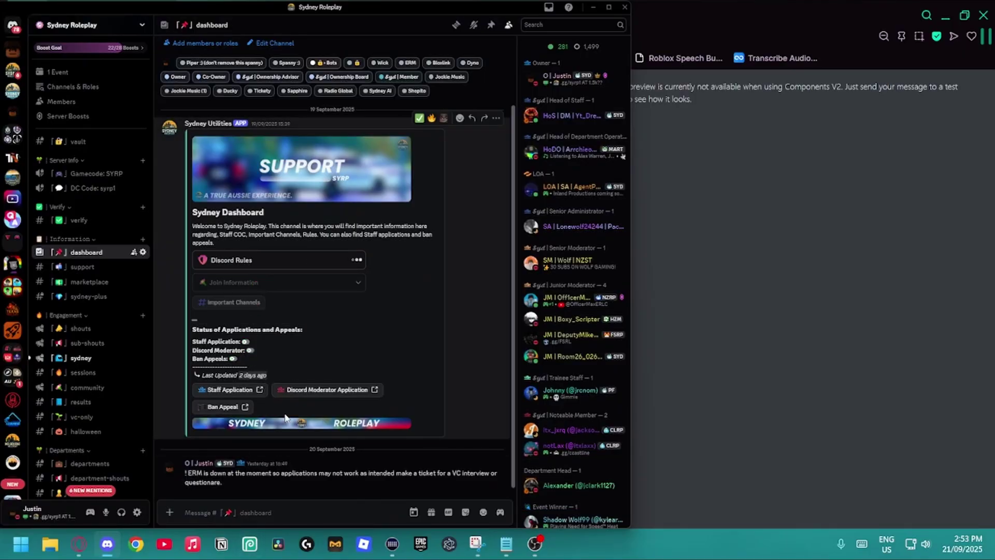
{"action": "left_click_drag", "start_coordinate": [218, 109], "coordinate": [217, 339]}
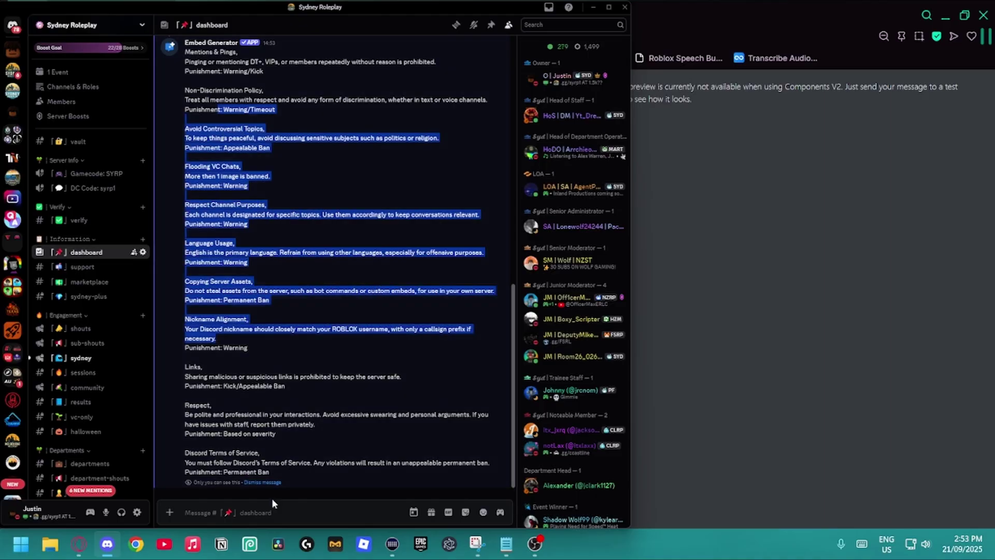
{"action": "left_click", "coordinate": [262, 481]}
{"action": "key", "text": "alt+Tab"}
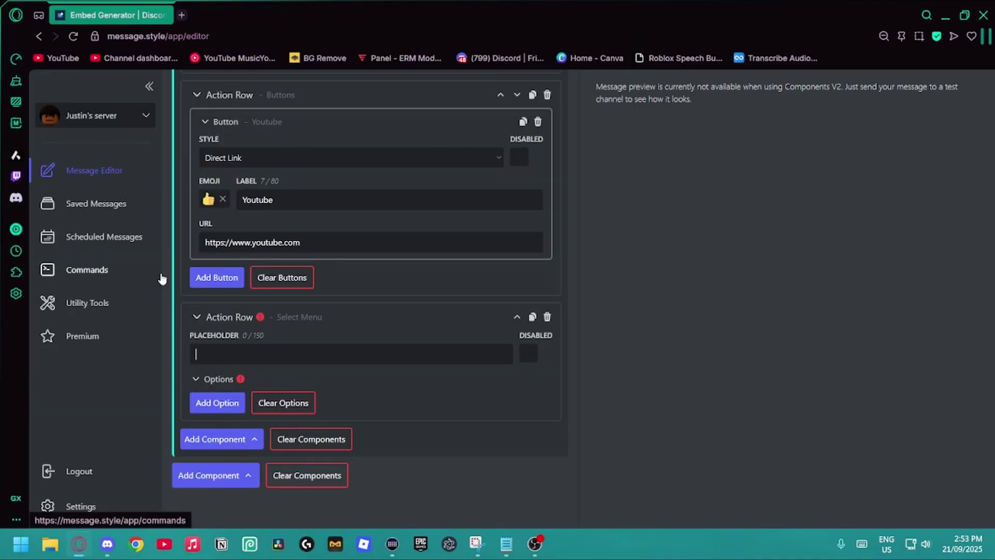
Set the select menu's placeholder to "This is my menu." and add an option with a smiling emoji and the label Hello.
{"action": "type", "text": "This is my menu."}
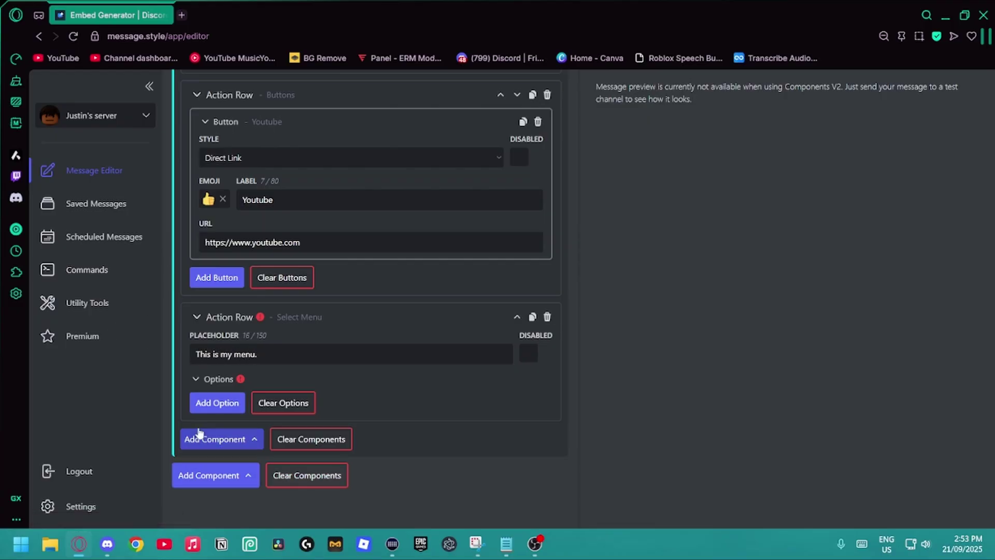
{"action": "left_click", "coordinate": [218, 402]}
{"action": "scroll", "coordinate": [259, 363], "scroll_direction": "down", "scroll_amount": 2}
{"action": "left_click", "coordinate": [206, 328]}
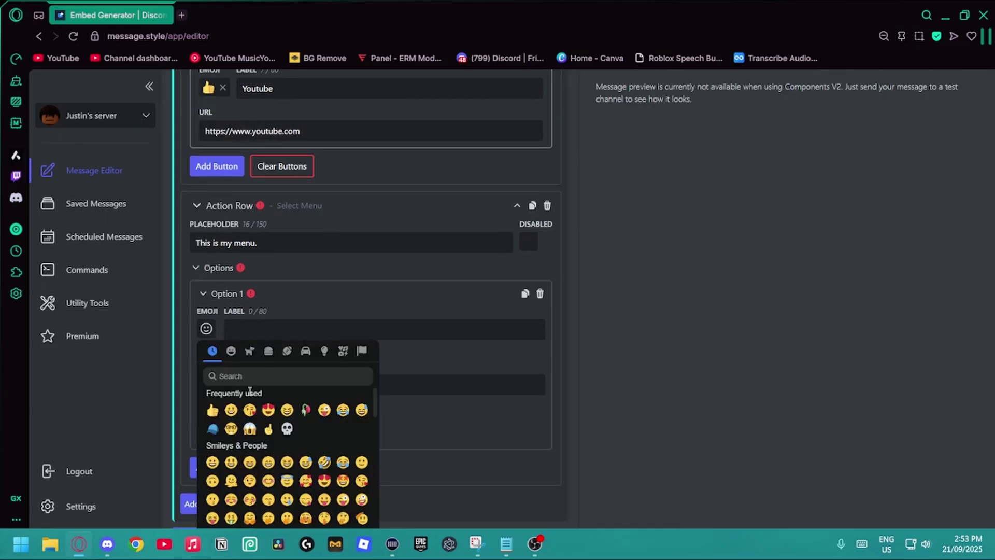
{"action": "left_click", "coordinate": [286, 410]}
{"action": "left_click", "coordinate": [270, 335]}
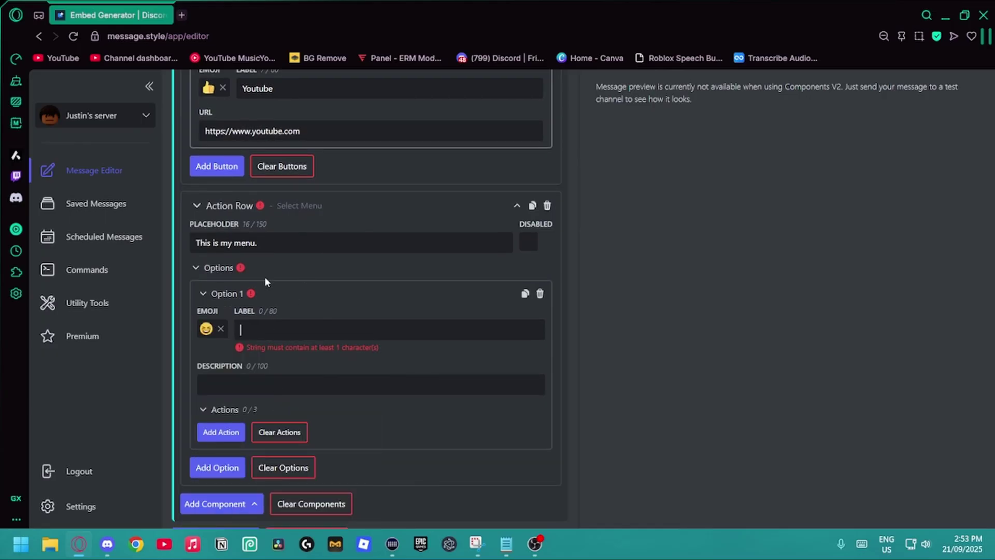
{"action": "type", "text": "Hello"}
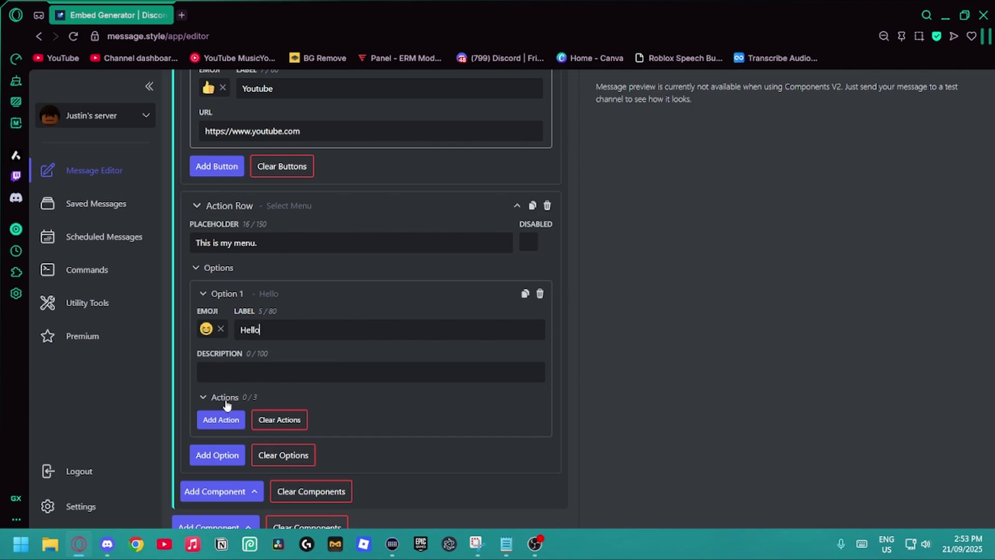
Give the Hello option a text response action reading "Hello, thankyou for clicking this button." in bold.
{"action": "left_click", "coordinate": [218, 420]}
{"action": "scroll", "coordinate": [274, 287], "scroll_direction": "down", "scroll_amount": 4}
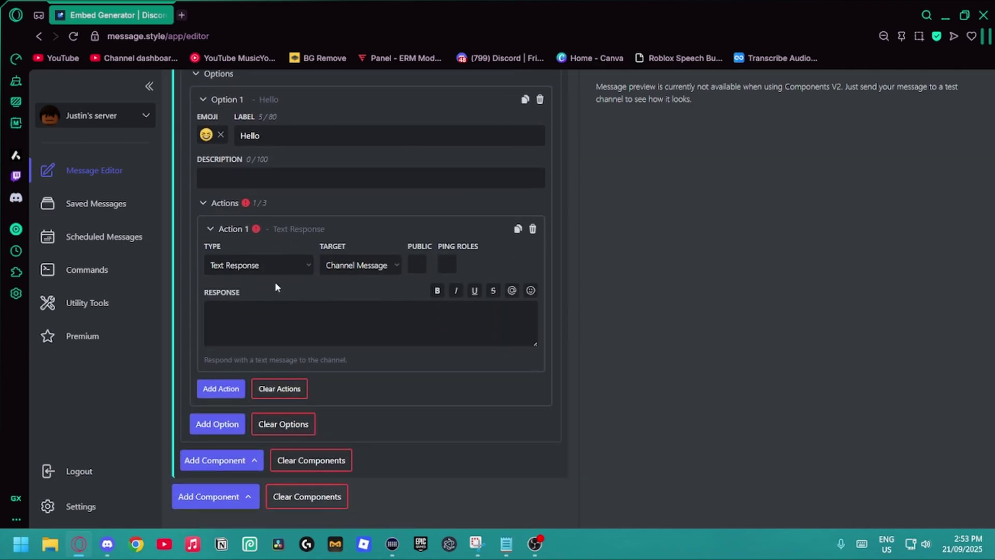
{"action": "left_click", "coordinate": [248, 323]}
{"action": "type", "text": "Hello, thankyou for clikciong "}
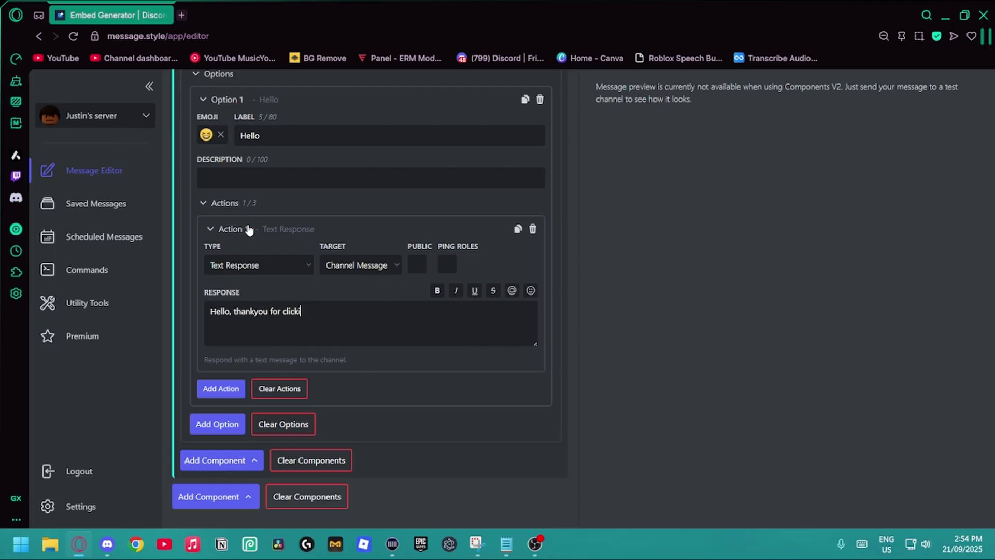
{"action": "type", "text": "ing this button."}
{"action": "left_click_drag", "start_coordinate": [393, 322], "coordinate": [191, 322]}
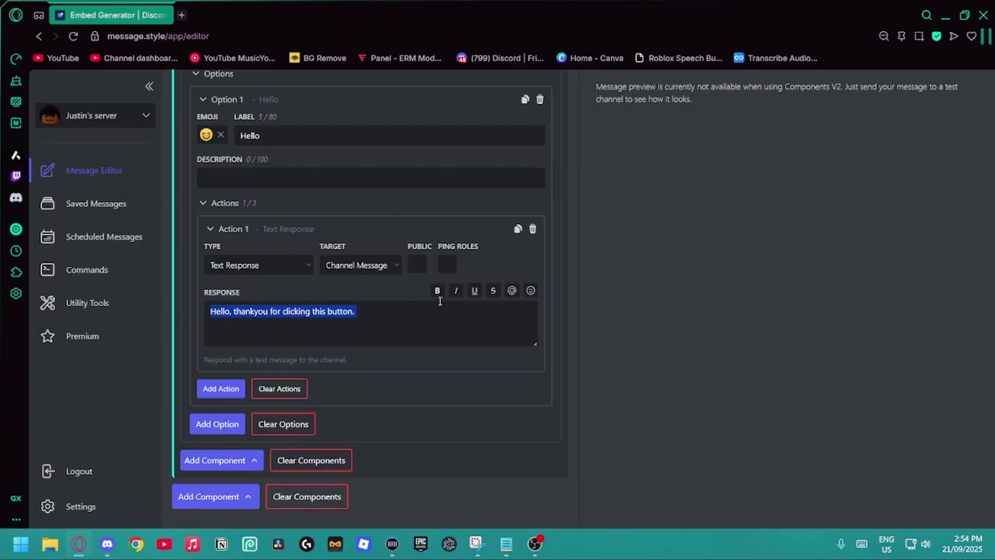
{"action": "left_click", "coordinate": [437, 291]}
Add a second text response action to the Hello option that mentions a user by their user ID.
{"action": "left_click", "coordinate": [235, 390]}
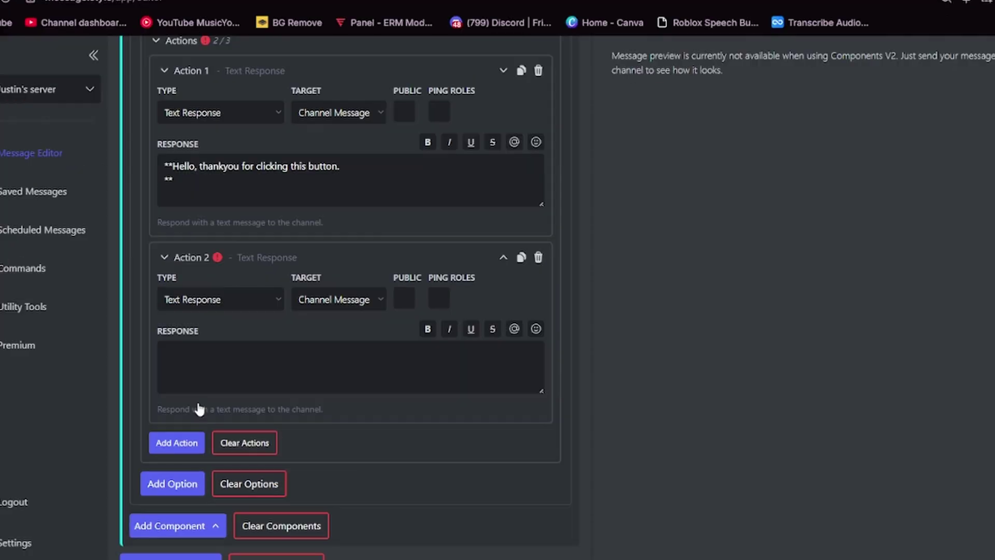
{"action": "left_click", "coordinate": [346, 391]}
{"action": "left_click", "coordinate": [514, 329]}
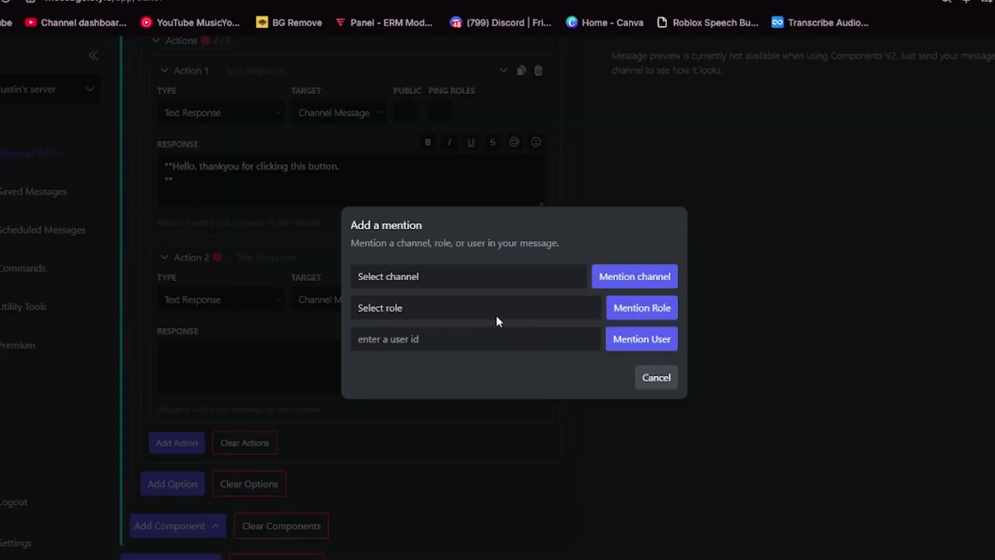
{"action": "left_click_drag", "start_coordinate": [358, 225], "coordinate": [422, 225]}
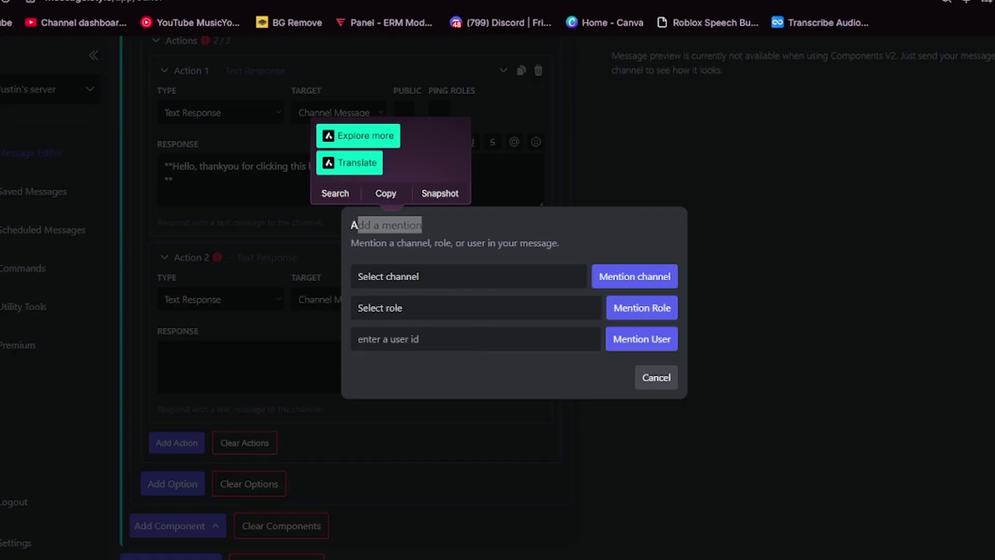
{"action": "left_click", "coordinate": [394, 339]}
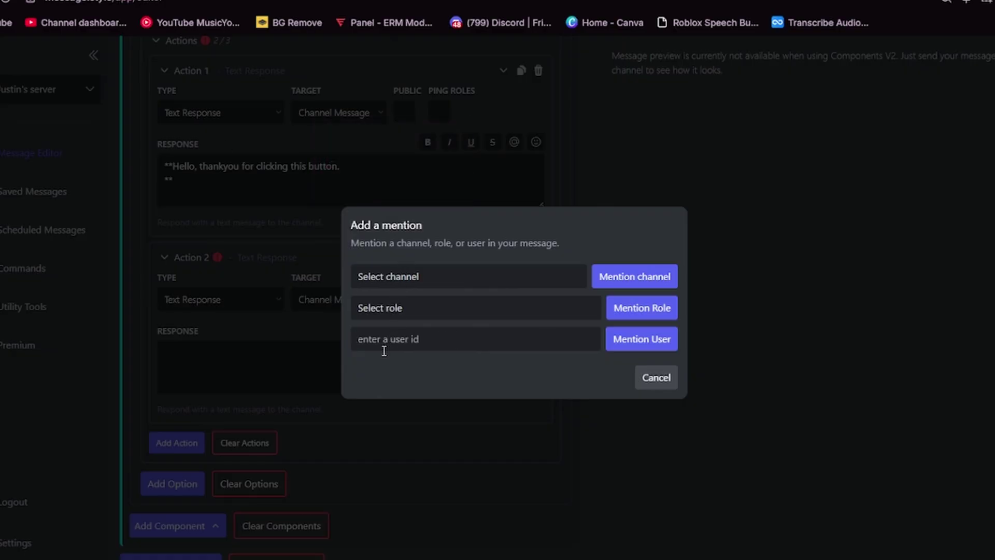
{"action": "key", "text": "ctrl+v"}
{"action": "left_click_drag", "start_coordinate": [461, 339], "coordinate": [384, 339]}
{"action": "key", "text": "Escape"}
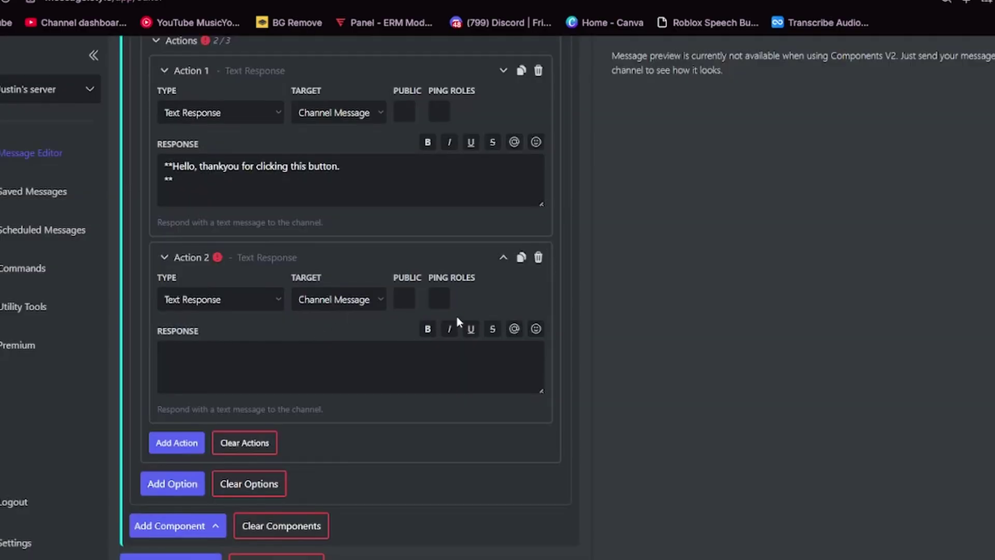
{"action": "left_click", "coordinate": [511, 328]}
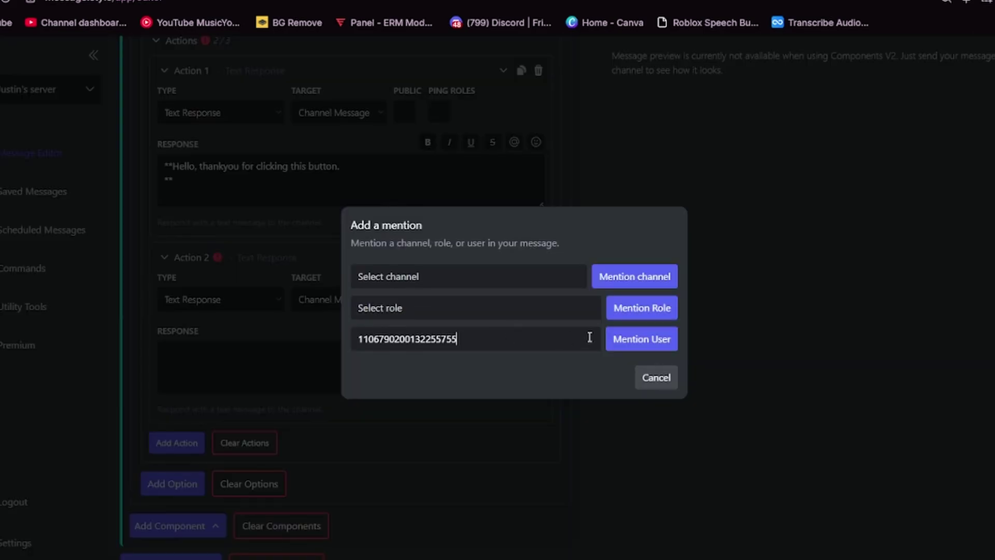
{"action": "left_click", "coordinate": [624, 342]}
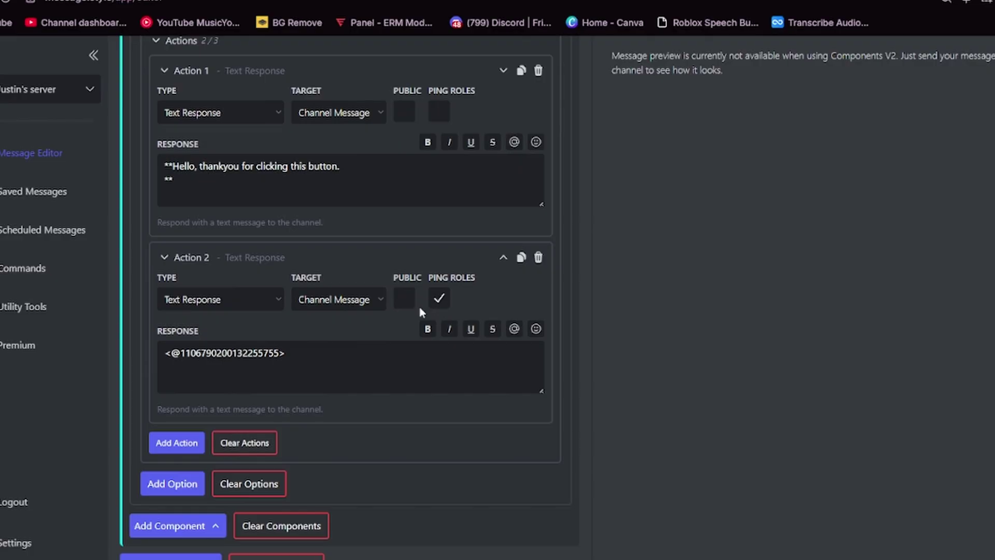
{"action": "left_click_drag", "start_coordinate": [317, 363], "coordinate": [164, 353]}
{"action": "scroll", "coordinate": [274, 384], "scroll_direction": "up", "scroll_amount": 5}
{"action": "scroll", "coordinate": [331, 422], "scroll_direction": "up", "scroll_amount": 10}
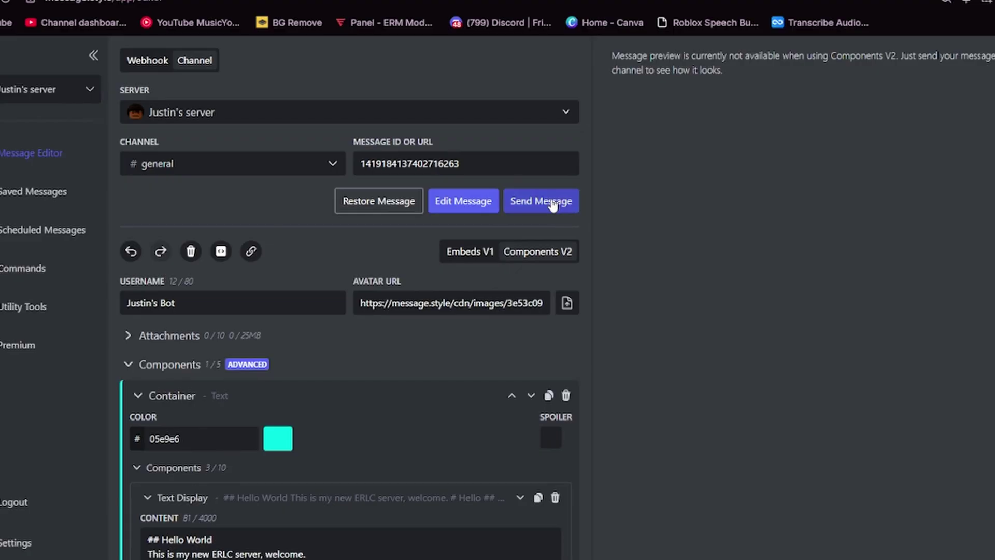
{"action": "left_click", "coordinate": [558, 215]}
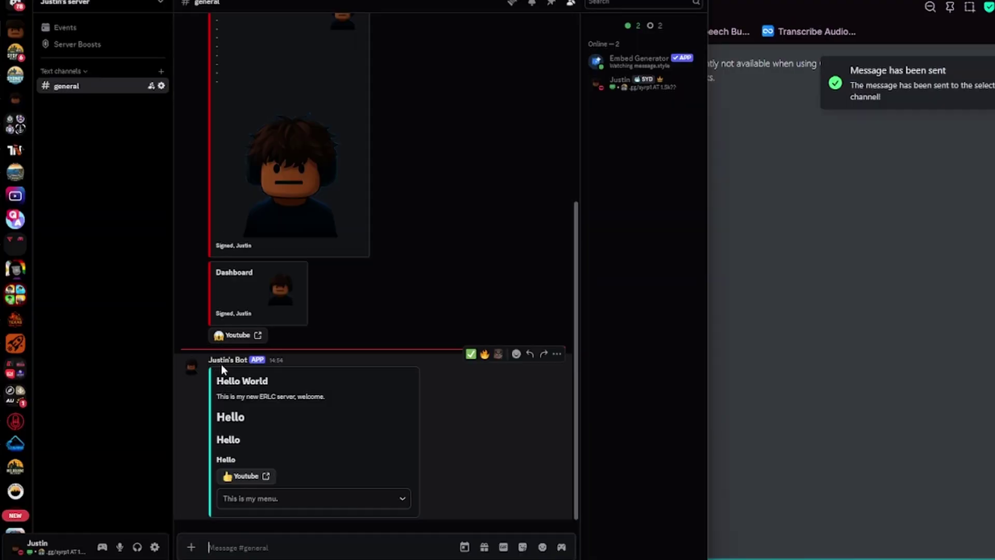
Switch to Discord and examine the body text and the three heading sizes in the newly sent message.
{"action": "left_click_drag", "start_coordinate": [233, 385], "coordinate": [330, 395]}
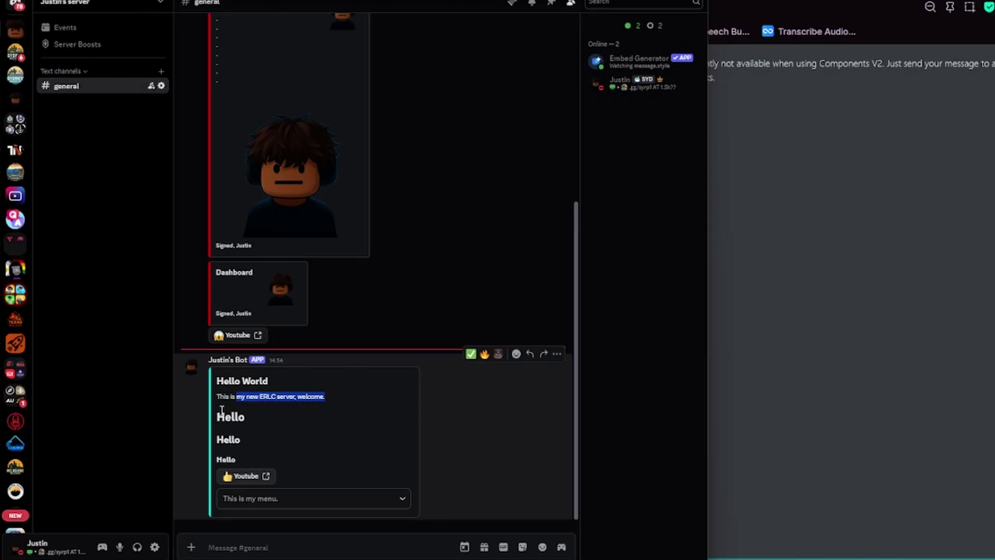
{"action": "left_click_drag", "start_coordinate": [231, 417], "coordinate": [238, 417]}
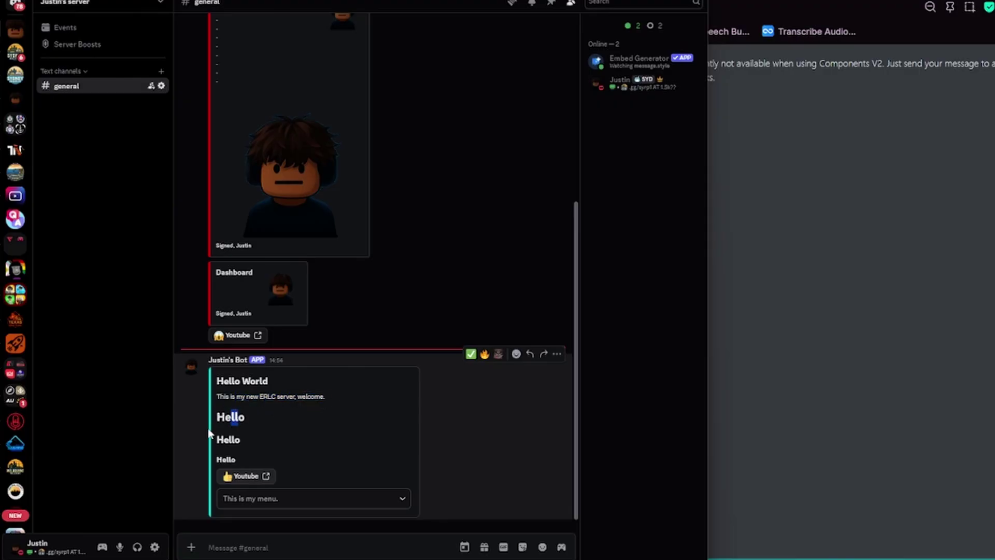
{"action": "double_click", "coordinate": [267, 419]}
{"action": "double_click", "coordinate": [271, 439]}
{"action": "double_click", "coordinate": [225, 459]}
Test the sent message's menu by choosing Hello, check the bot's replies and dismiss the text reply.
{"action": "left_click", "coordinate": [242, 500]}
{"action": "left_click", "coordinate": [237, 523]}
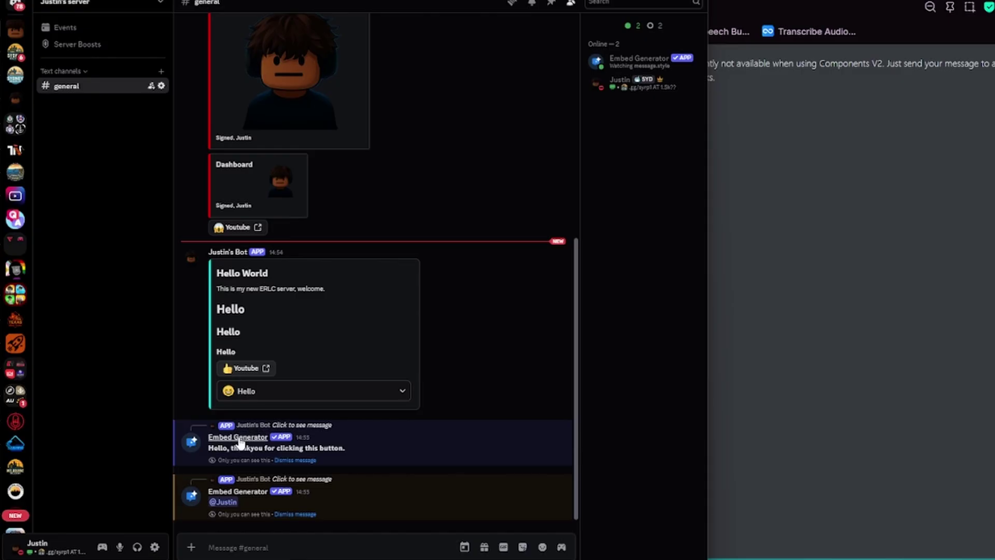
{"action": "left_click_drag", "start_coordinate": [294, 460], "coordinate": [304, 472]}
{"action": "left_click", "coordinate": [296, 461]}
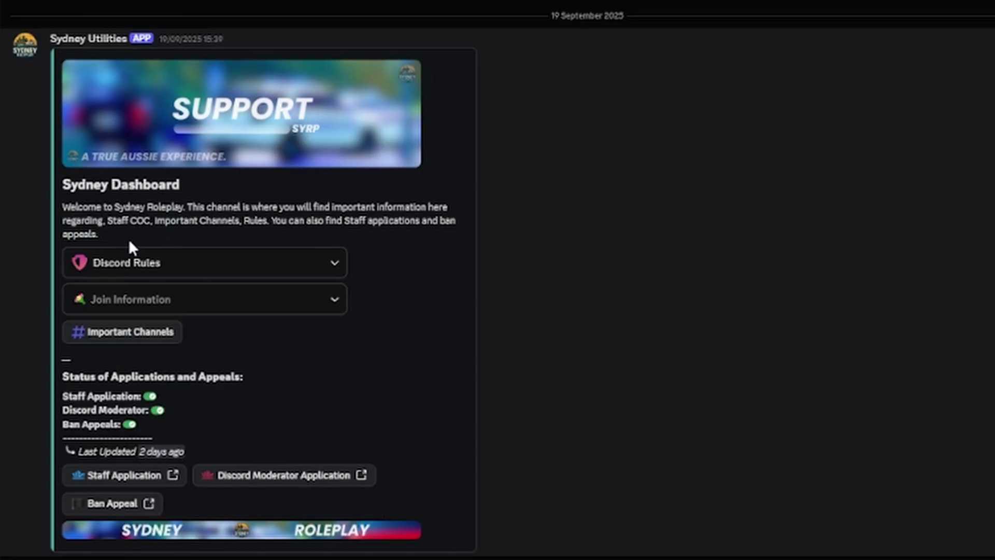
Examine the example dashboard and support ticket messages in the Sydney Roleplay server for their layout.
{"action": "left_click_drag", "start_coordinate": [63, 185], "coordinate": [235, 207]}
{"action": "left_click", "coordinate": [233, 207]}
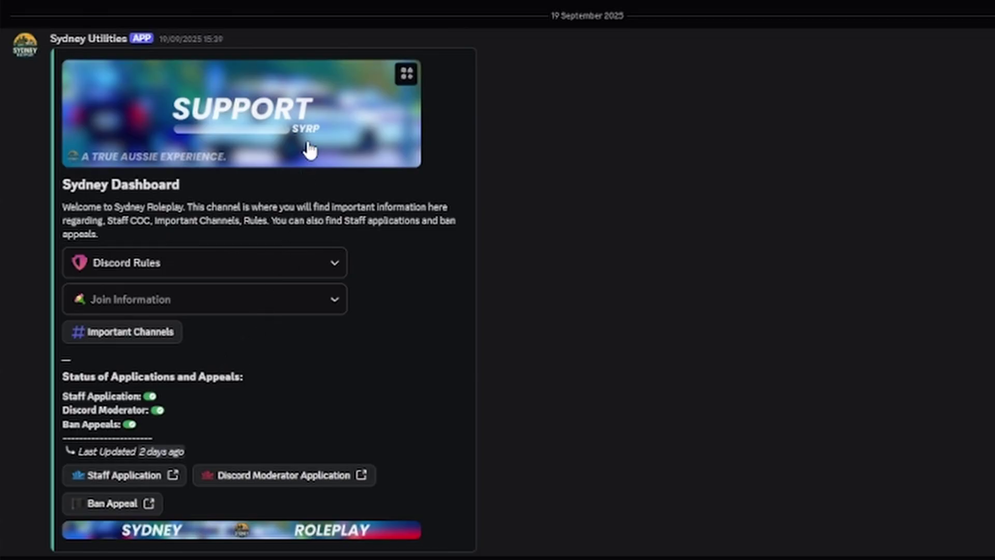
{"action": "scroll", "coordinate": [249, 385], "scroll_direction": "down", "scroll_amount": 15}
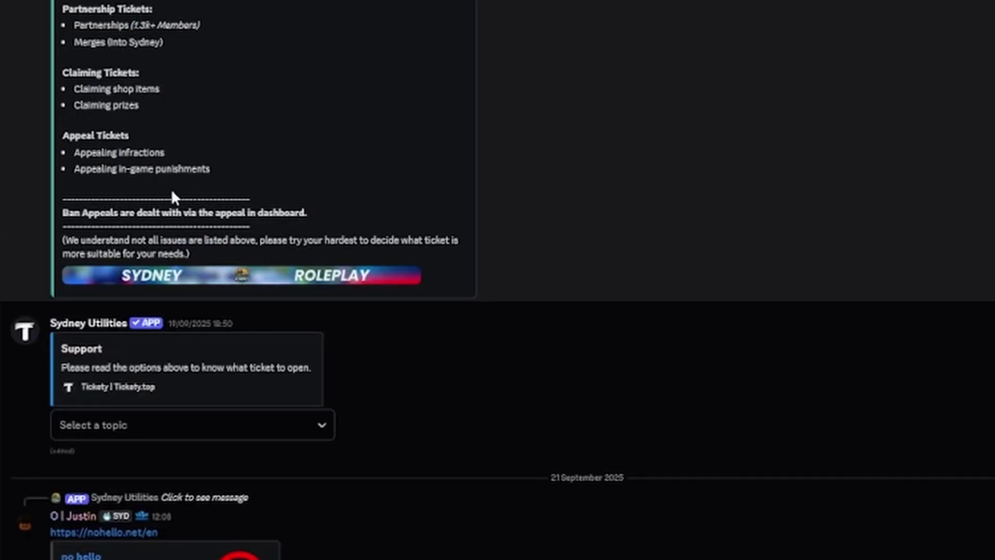
{"action": "scroll", "coordinate": [229, 277], "scroll_direction": "up", "scroll_amount": 4}
{"action": "scroll", "coordinate": [174, 393], "scroll_direction": "down", "scroll_amount": 2}
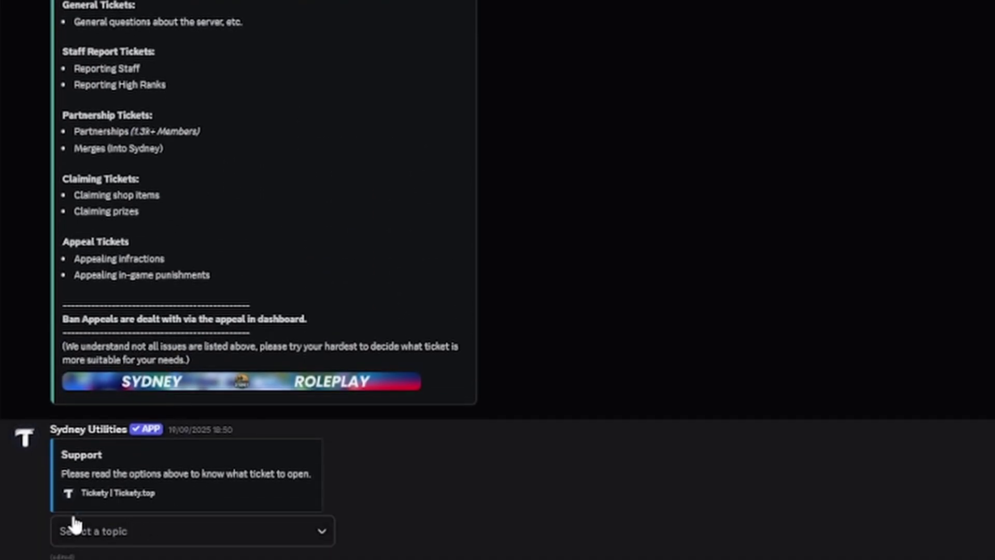
{"action": "scroll", "coordinate": [118, 346], "scroll_direction": "up", "scroll_amount": 4}
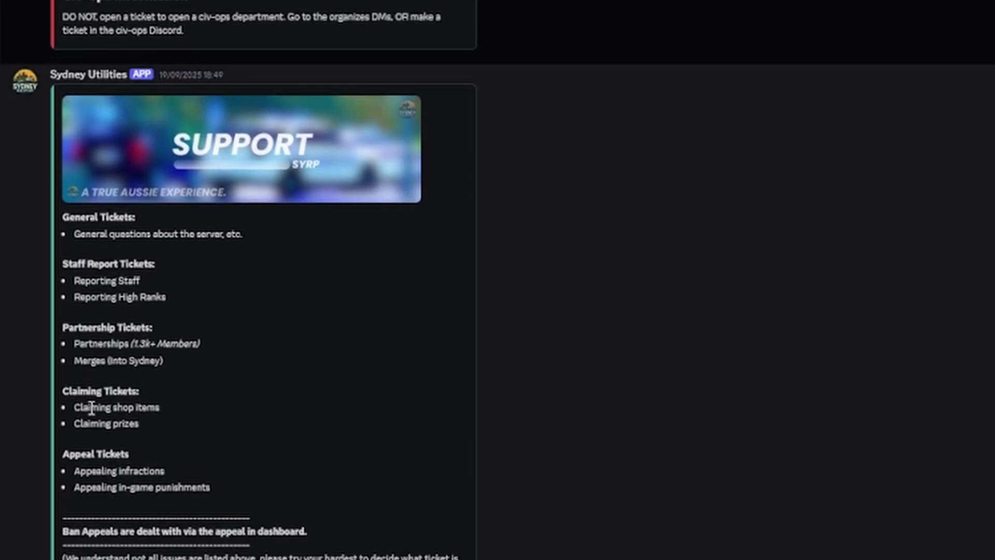